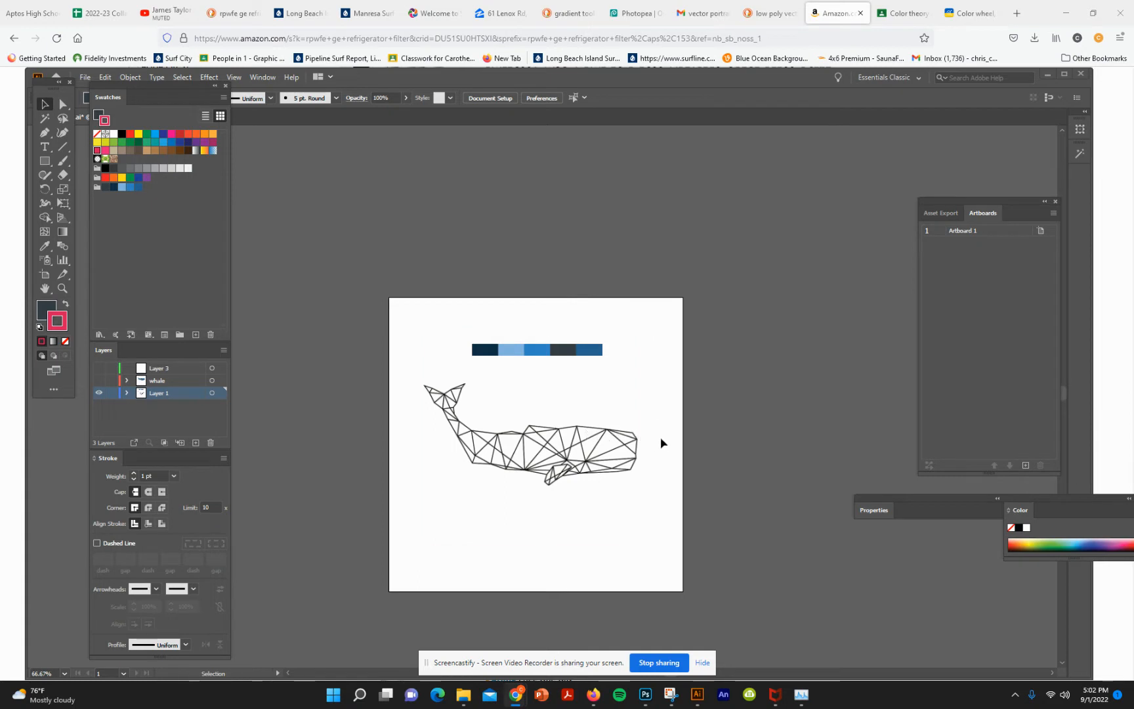
Pick the Zoom tool to magnify the whale line drawing and palette strip
left_click(62, 286)
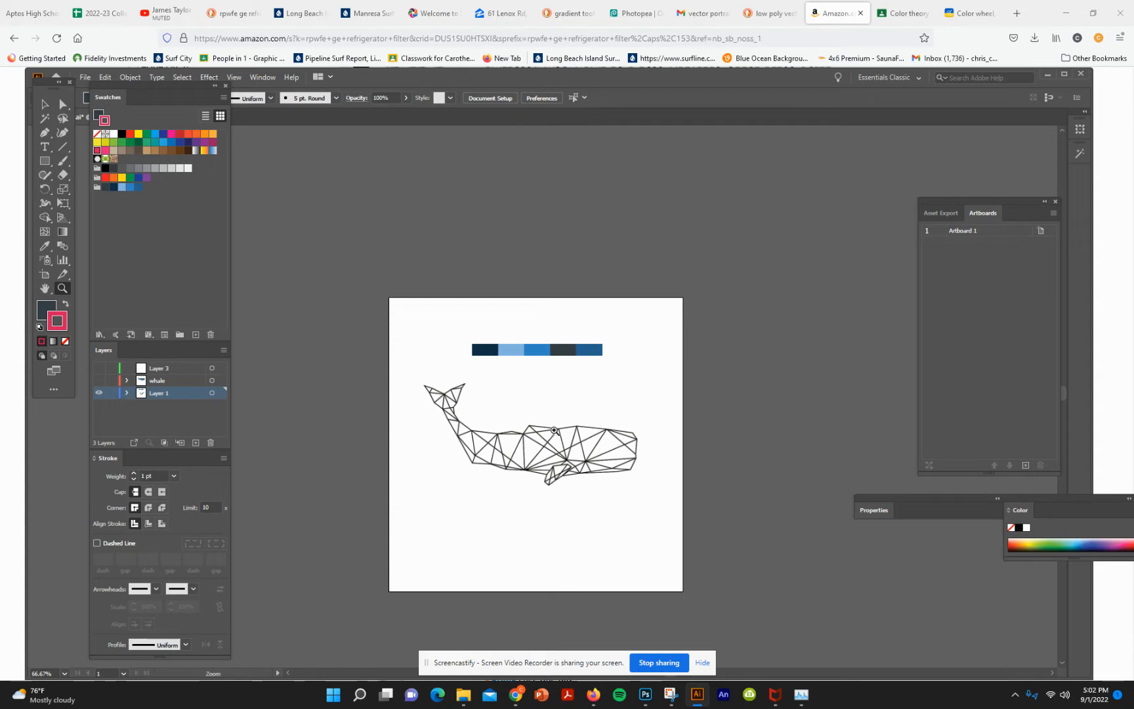
Zoom in on the whale, choose the Pen tool with Fill None and Stroke active
left_click(466, 430)
left_click(545, 397)
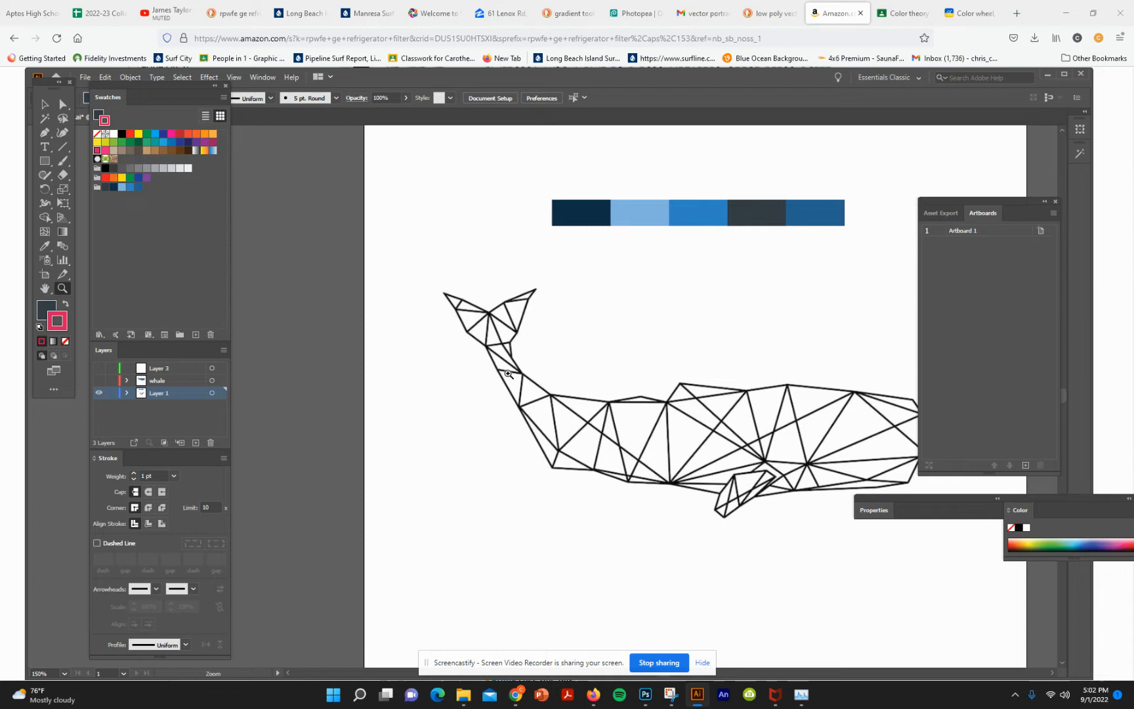
left_click(45, 134)
left_click(48, 305)
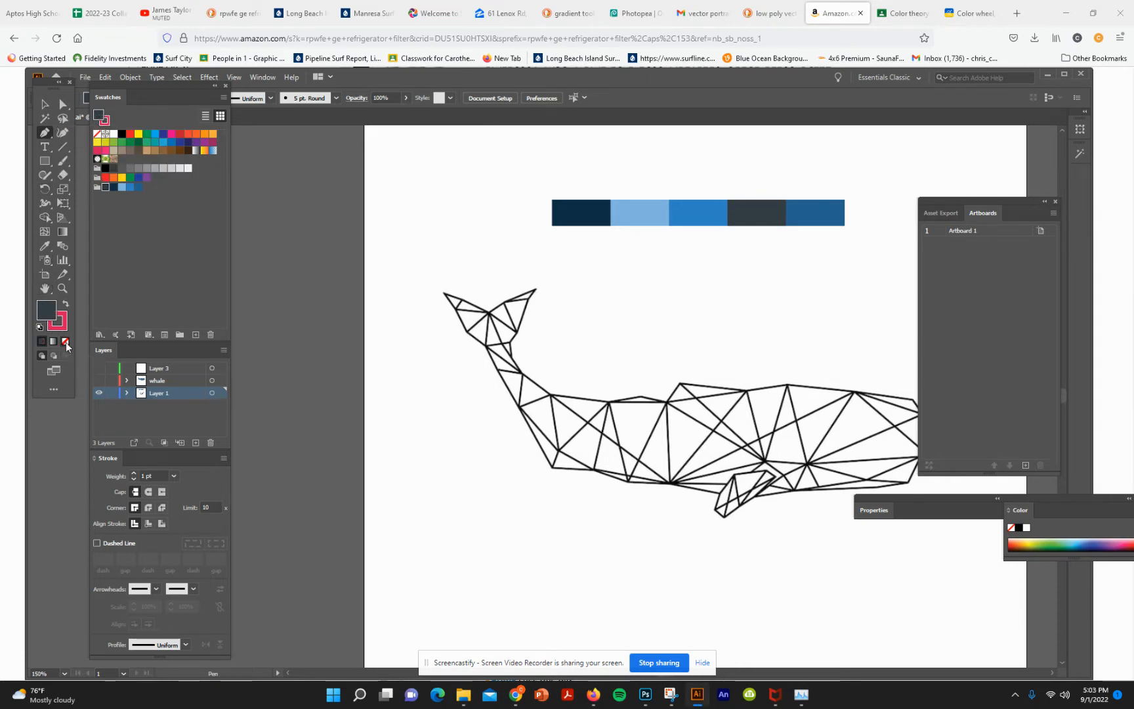
left_click(65, 342)
left_click(60, 321)
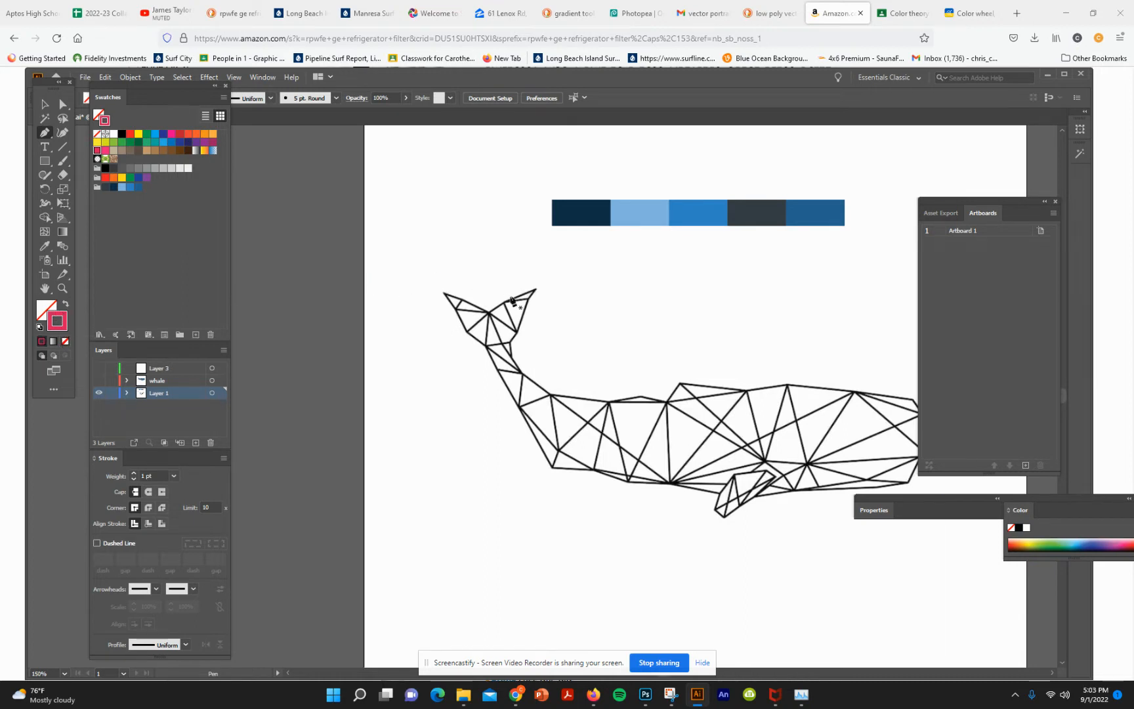
Zoom to 400% on the tail flukes and return to the Pen tool
left_click(62, 287)
left_click(522, 393)
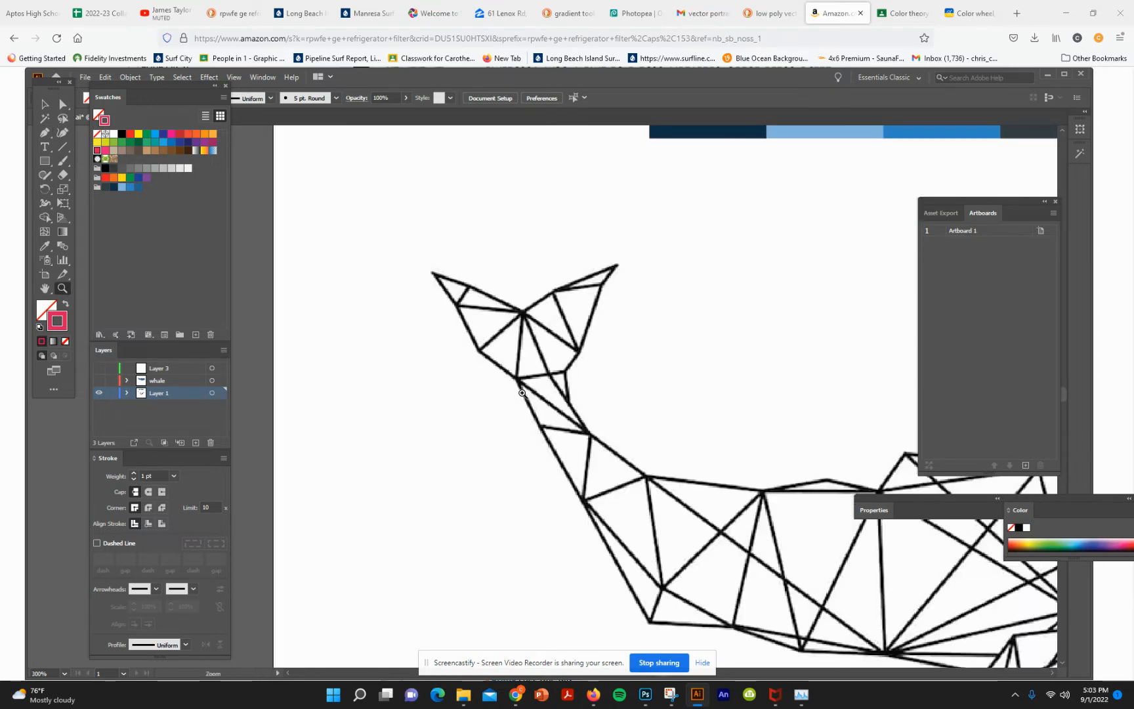
left_click(523, 390)
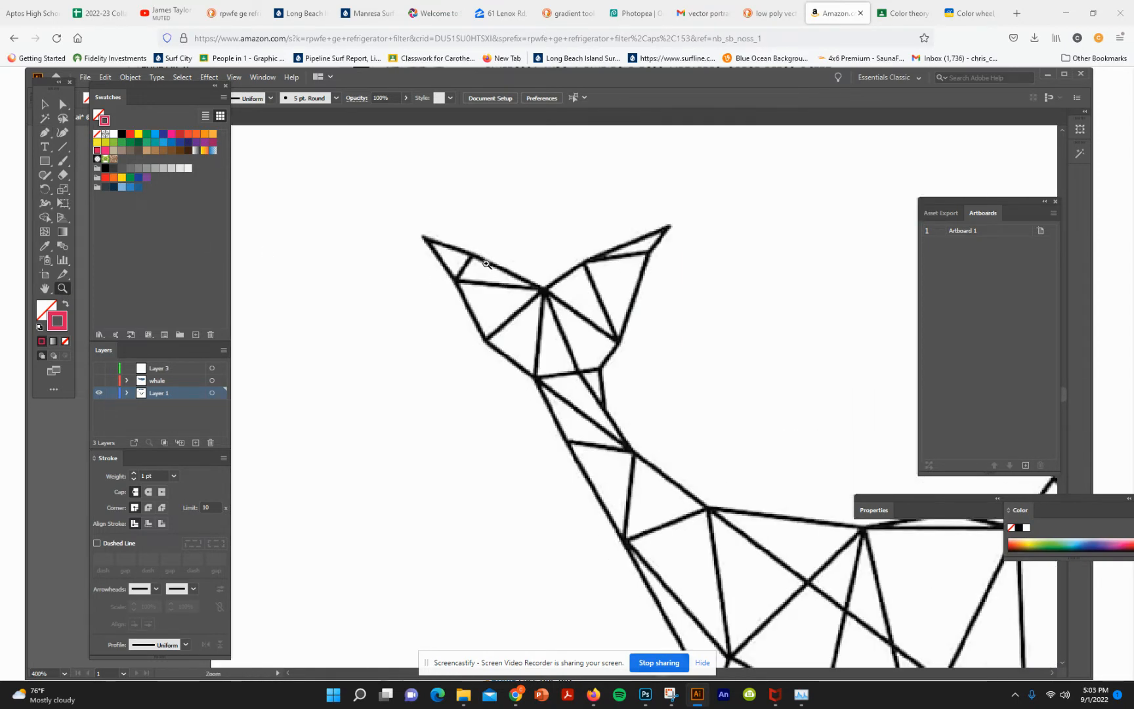
left_click(44, 133)
right_click(45, 133)
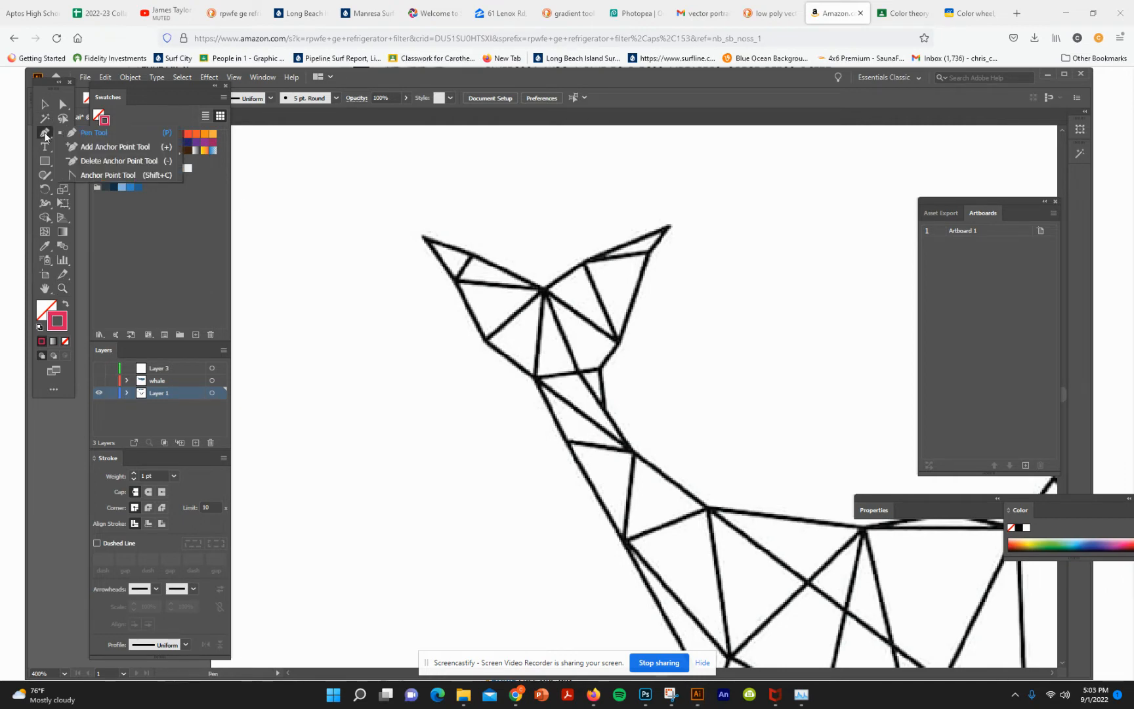
On Layer 3, trace a closed triangle over the left fluke's tip with the Pen
left_click(475, 260)
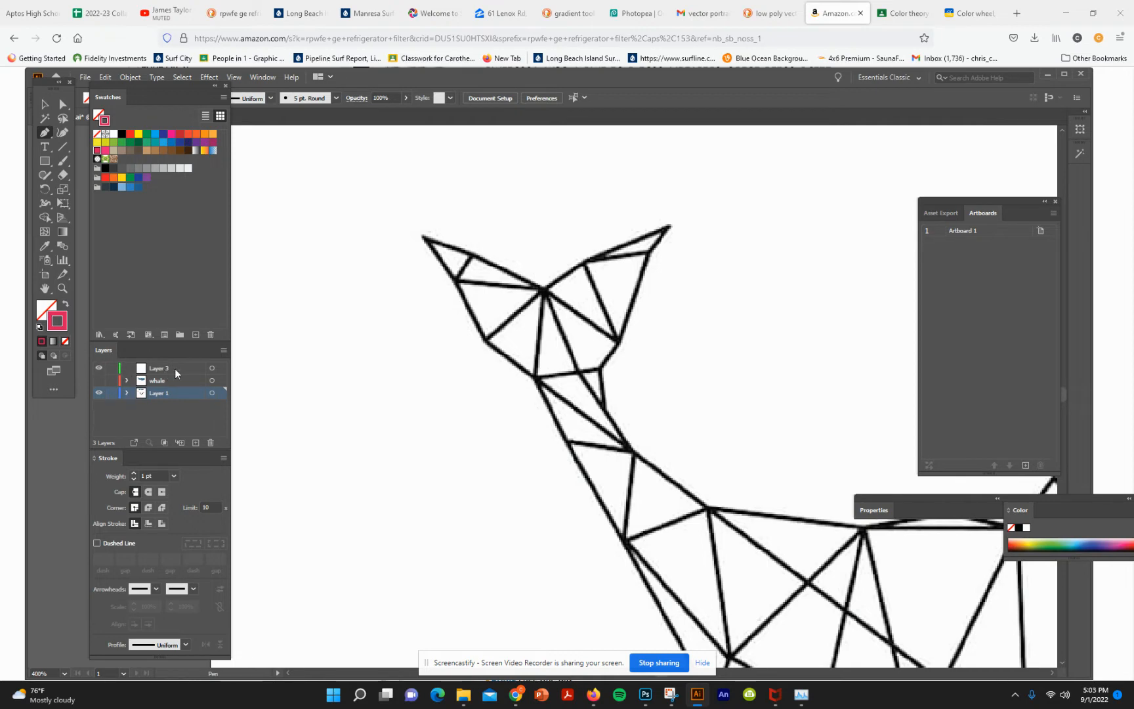
left_click(175, 369)
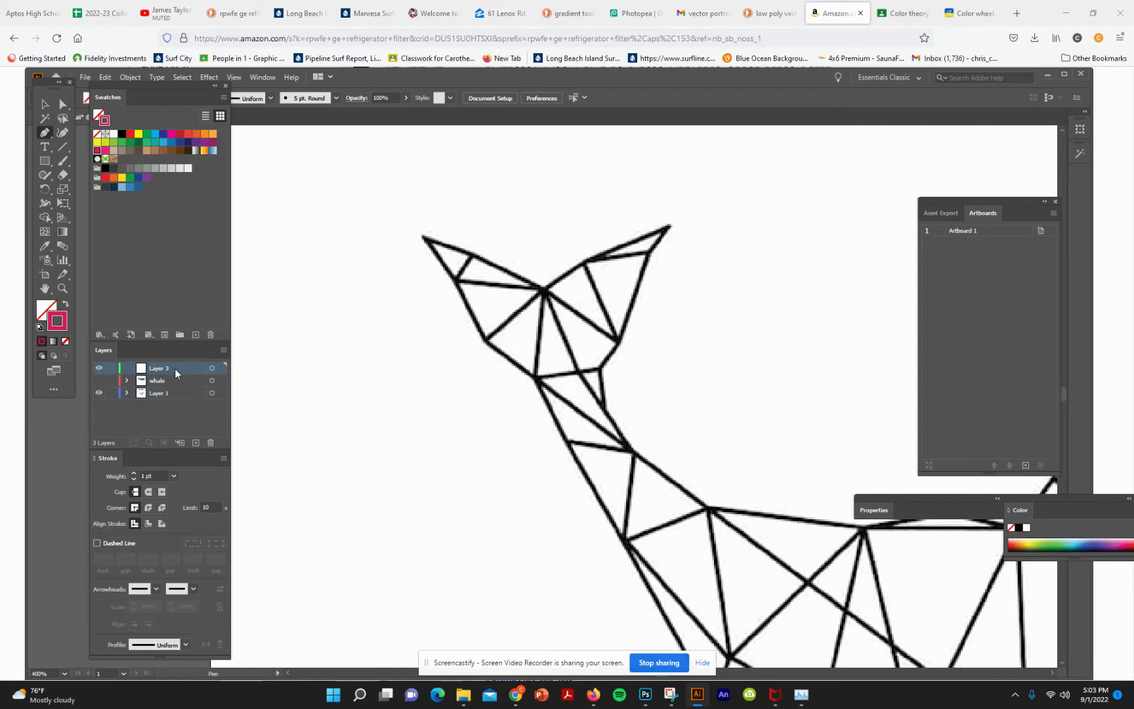
left_click(474, 258)
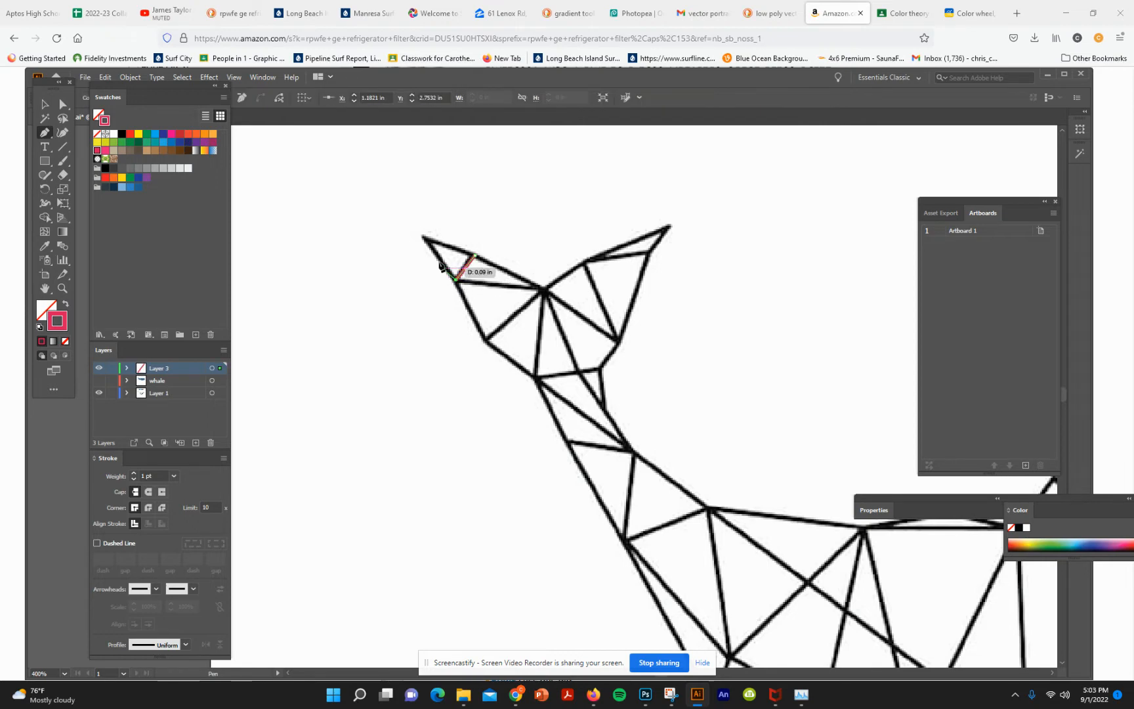
left_click(423, 235)
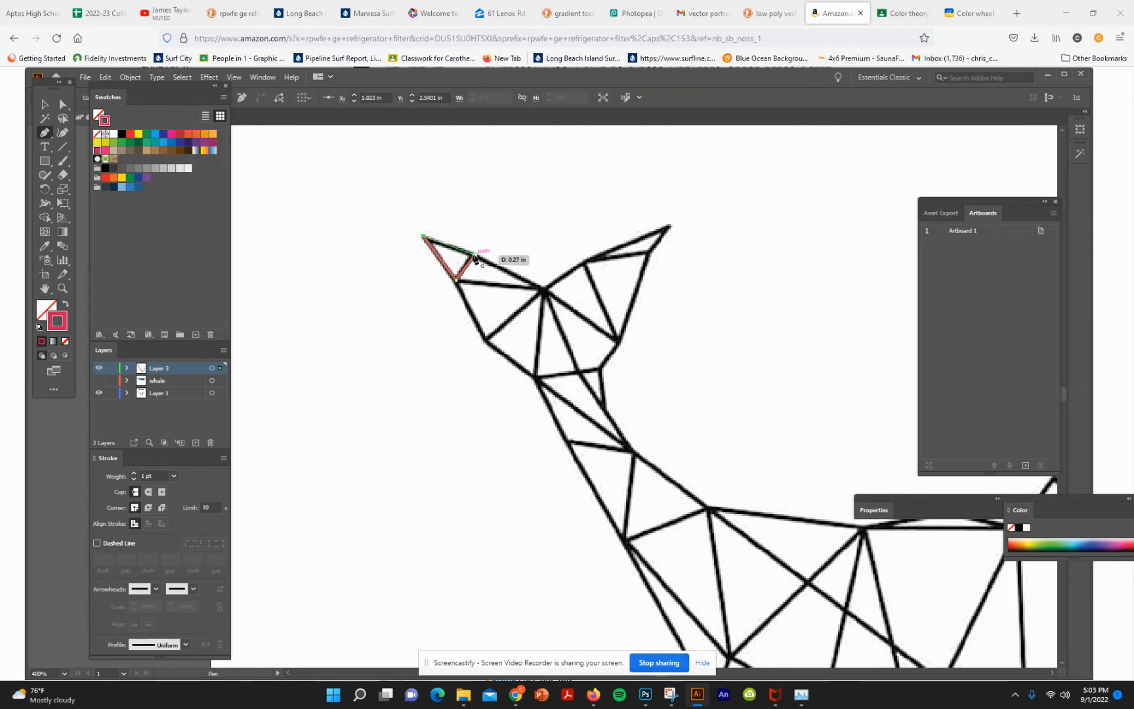
left_click(475, 258)
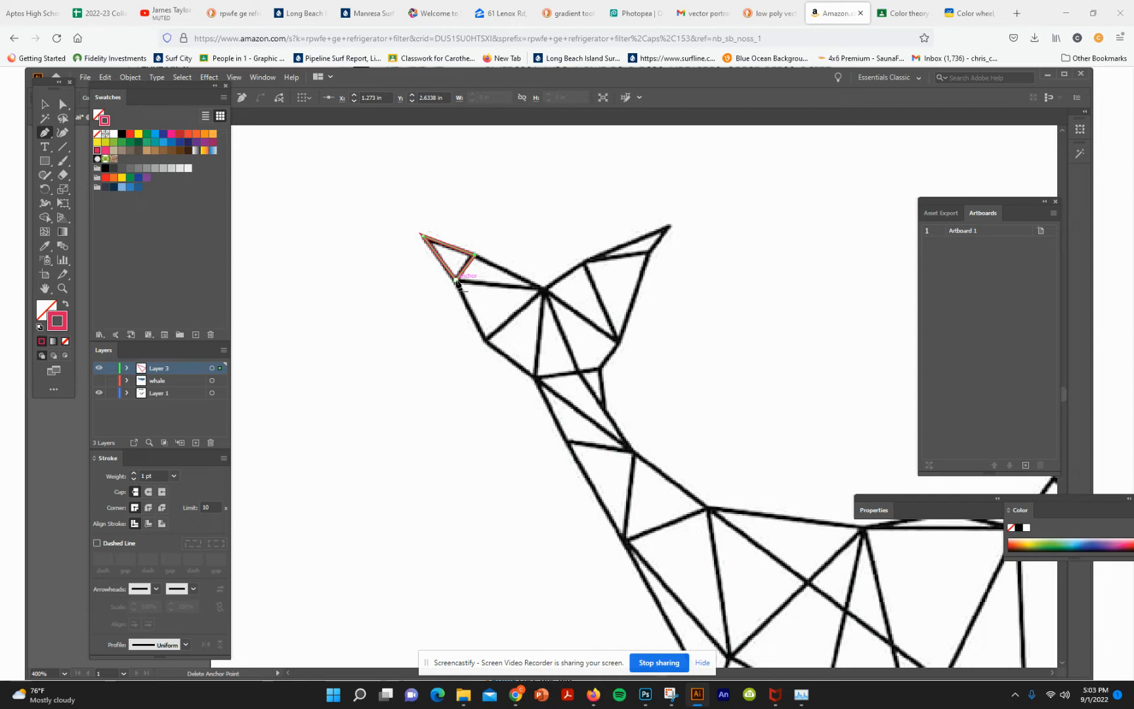
left_click(458, 286, "ctrl")
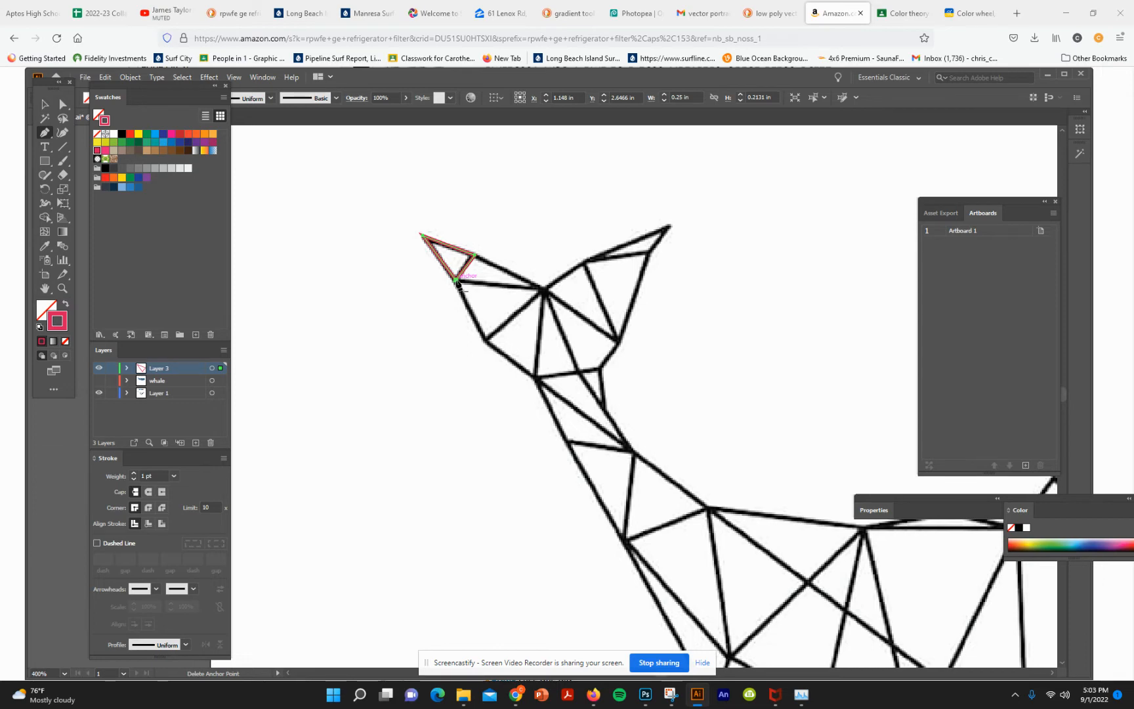
Trace the lower and middle triangles of the left fluke as closed magenta paths
left_click(456, 283)
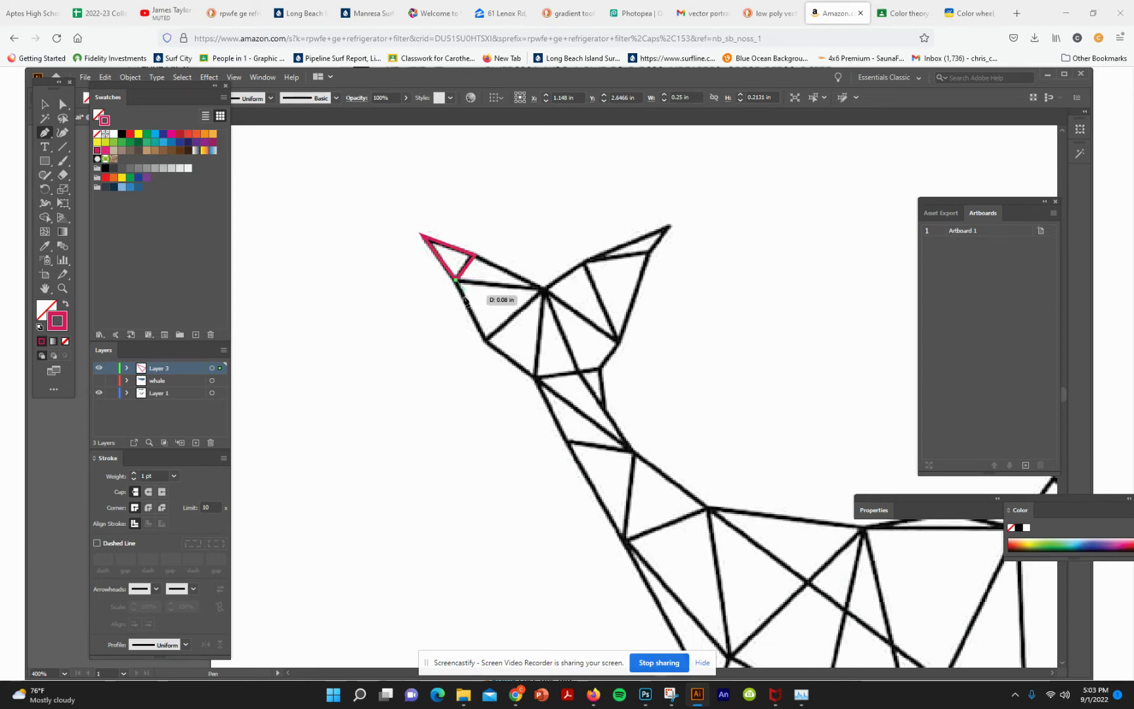
left_click(487, 341)
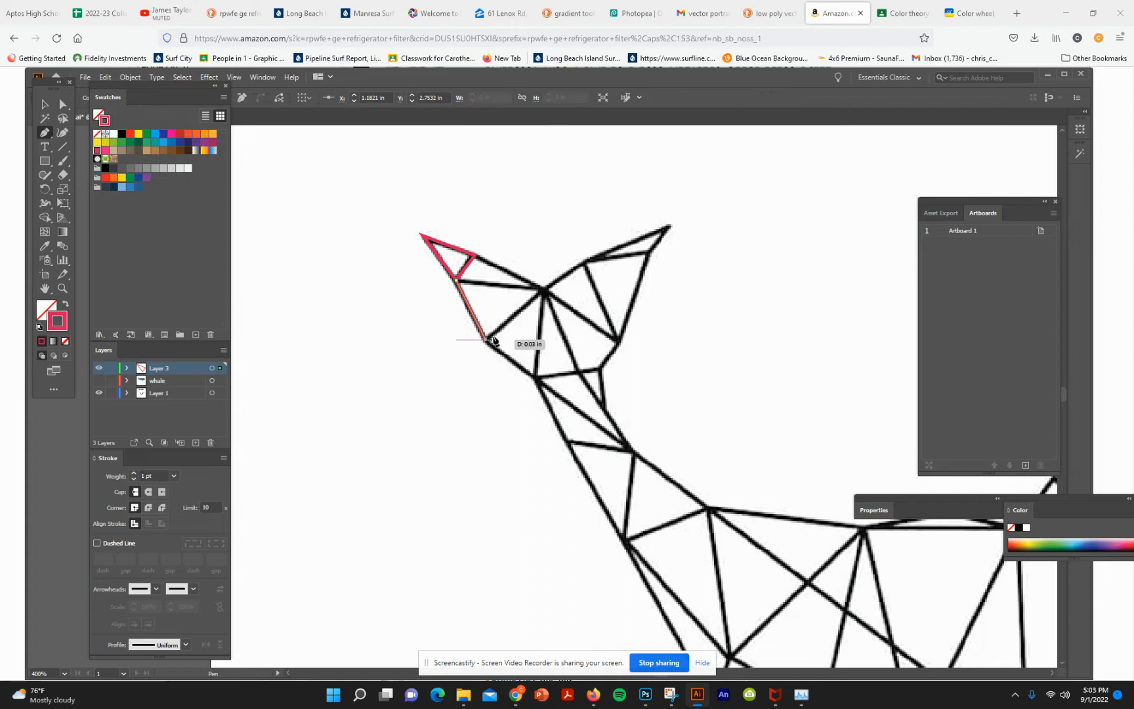
left_click(542, 291)
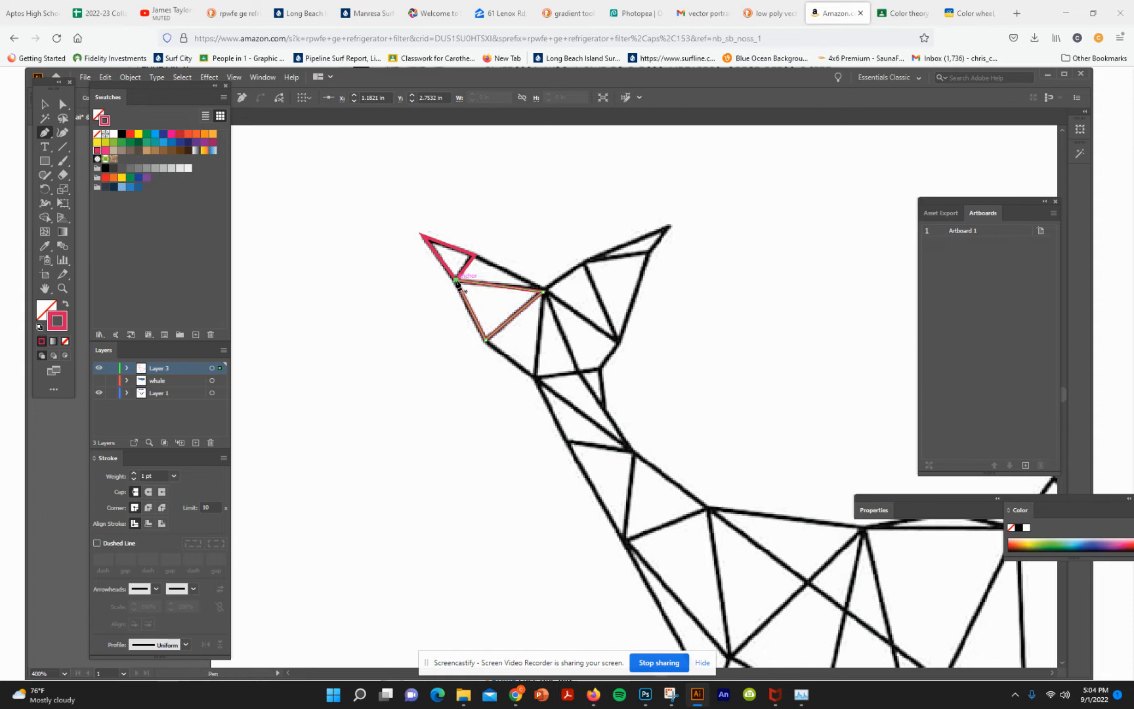
left_click(455, 281)
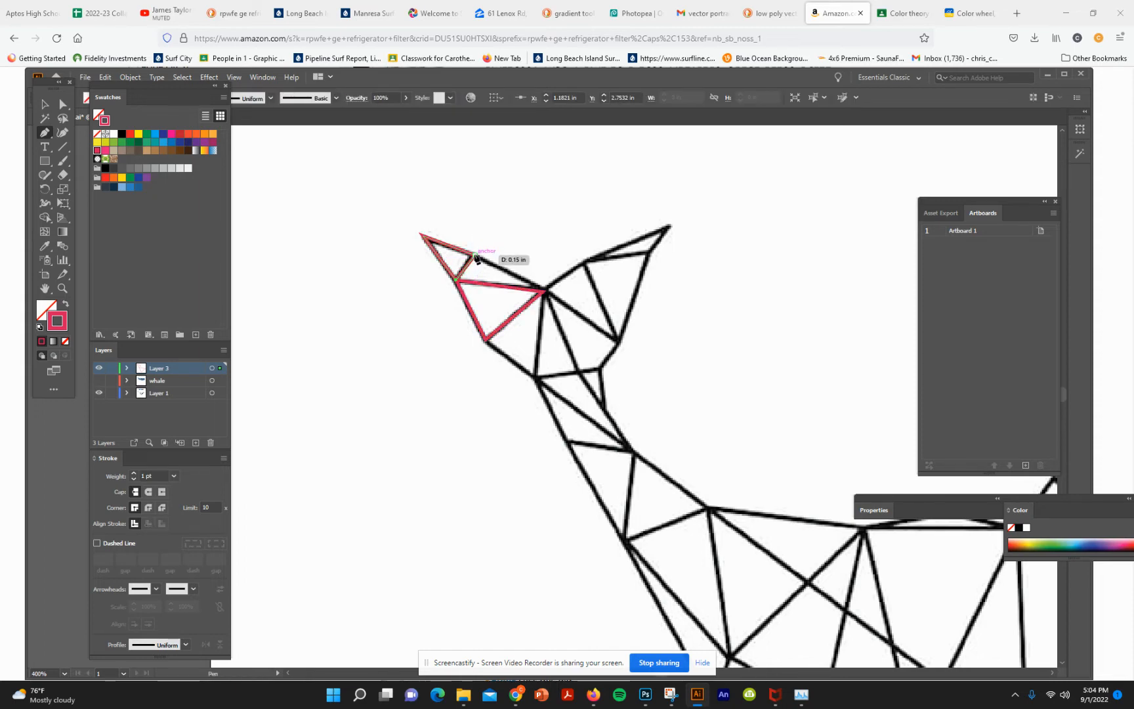
left_click(476, 256)
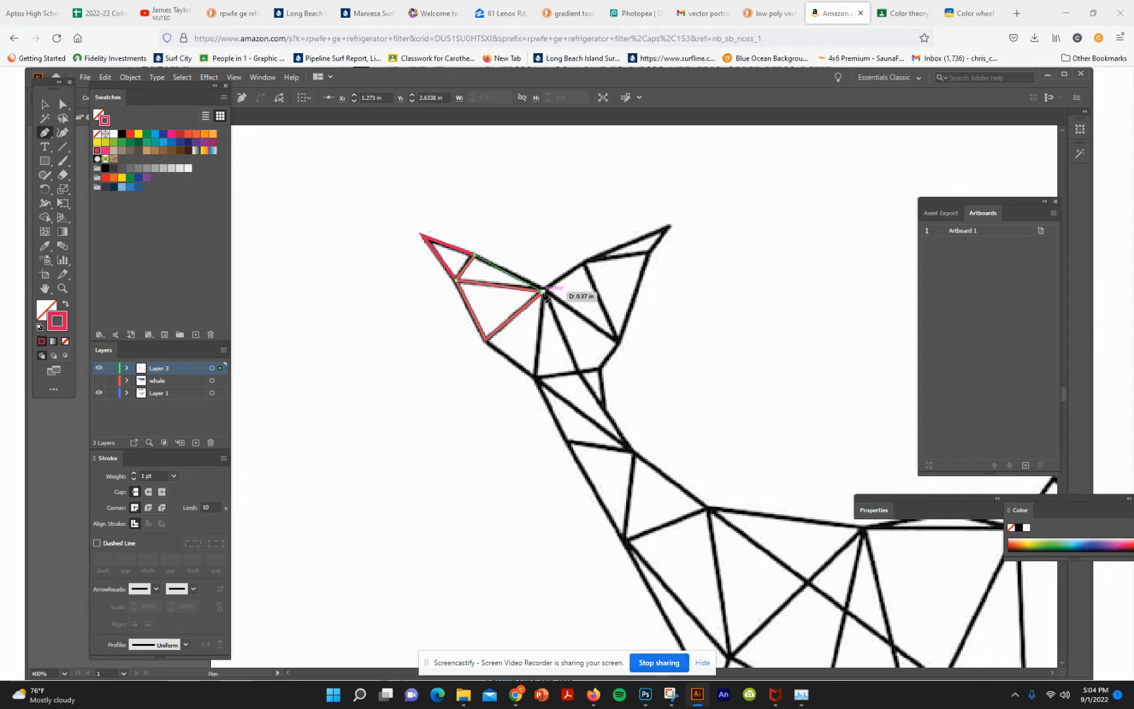
left_click(543, 293)
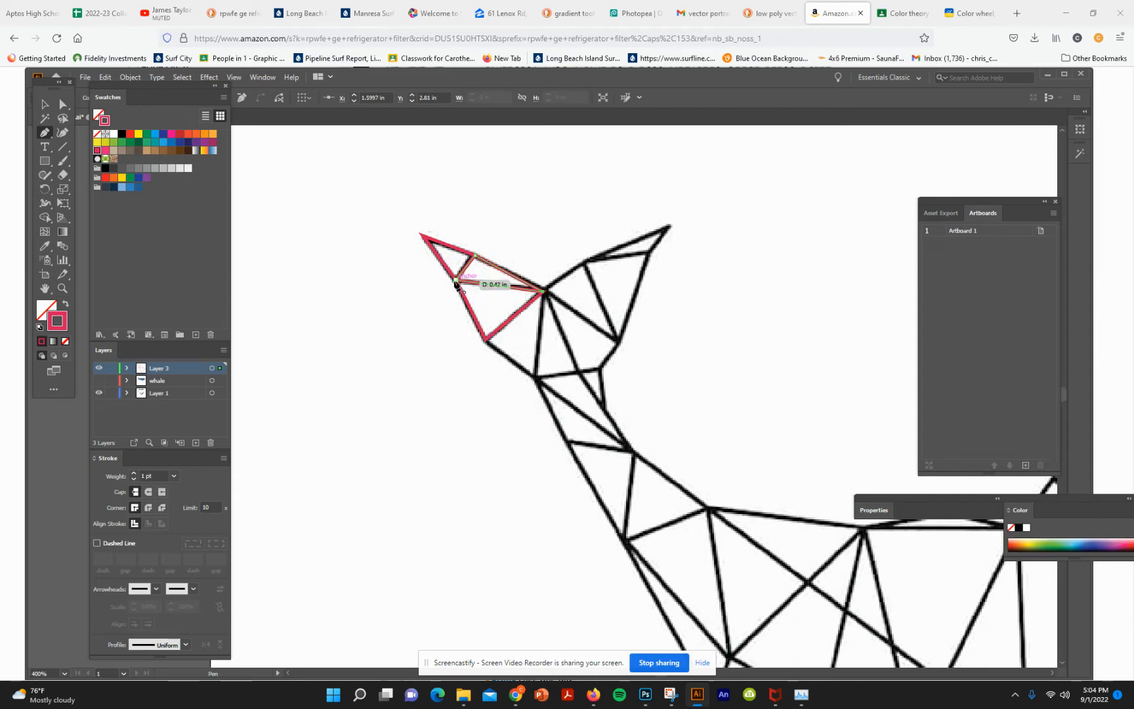
left_click(456, 282)
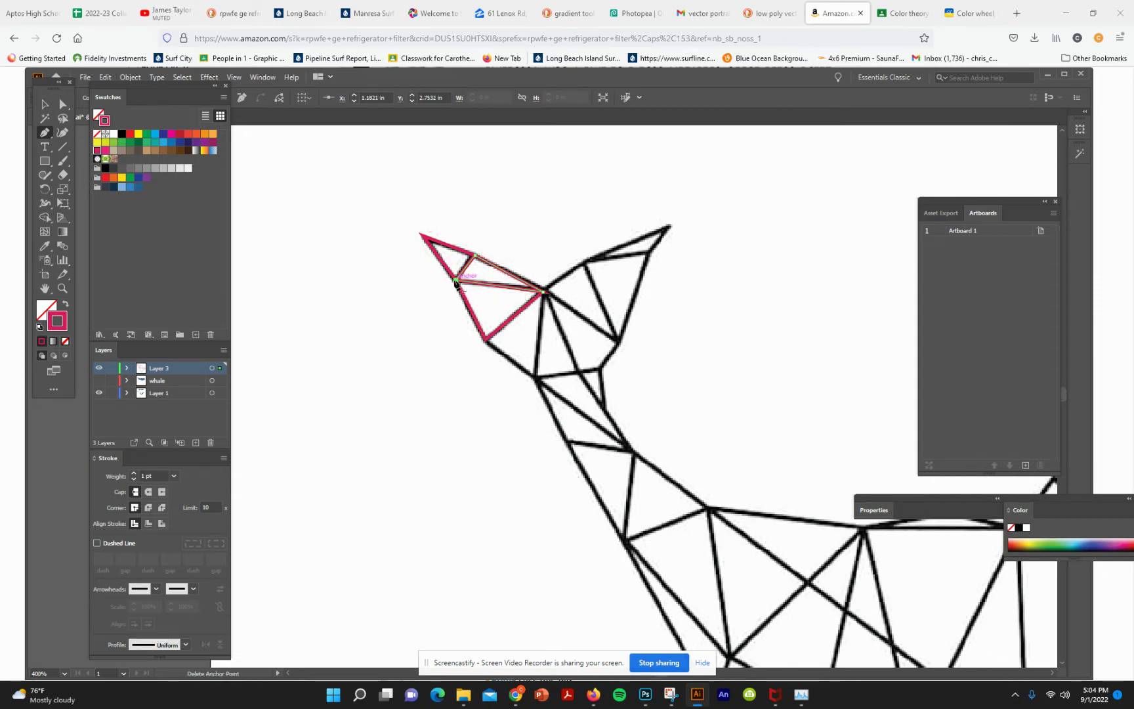
Trace the three triangles of the right fluke, including its tip, as closed paths
left_click(583, 263)
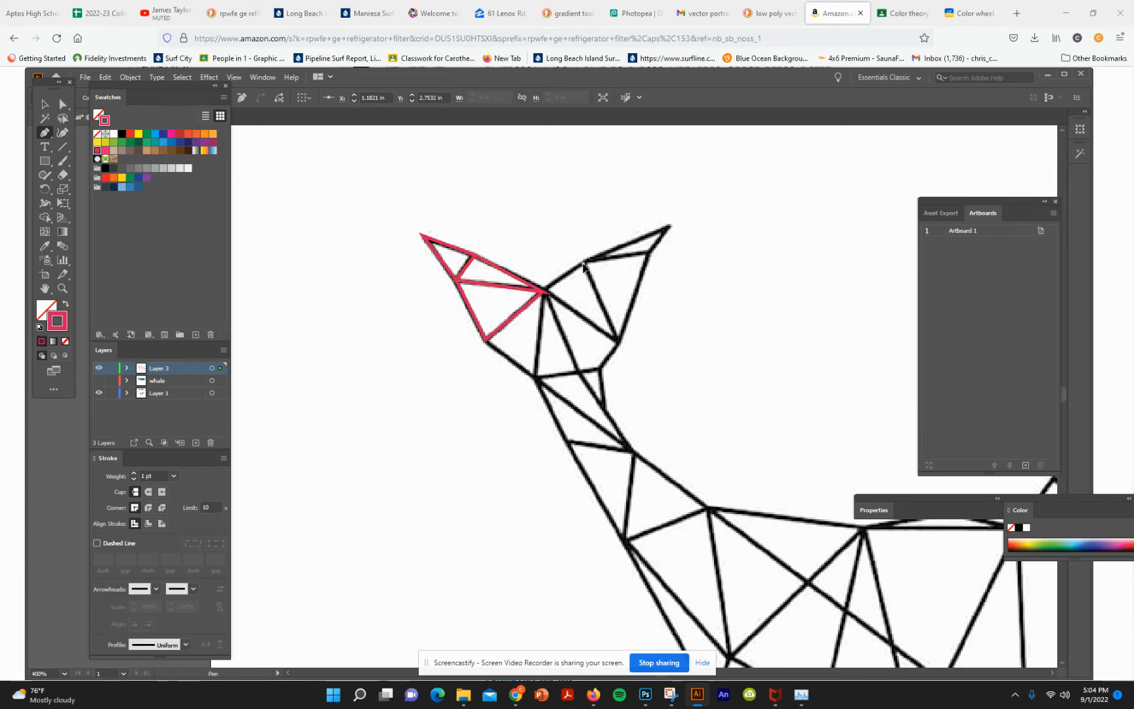
left_click(618, 340)
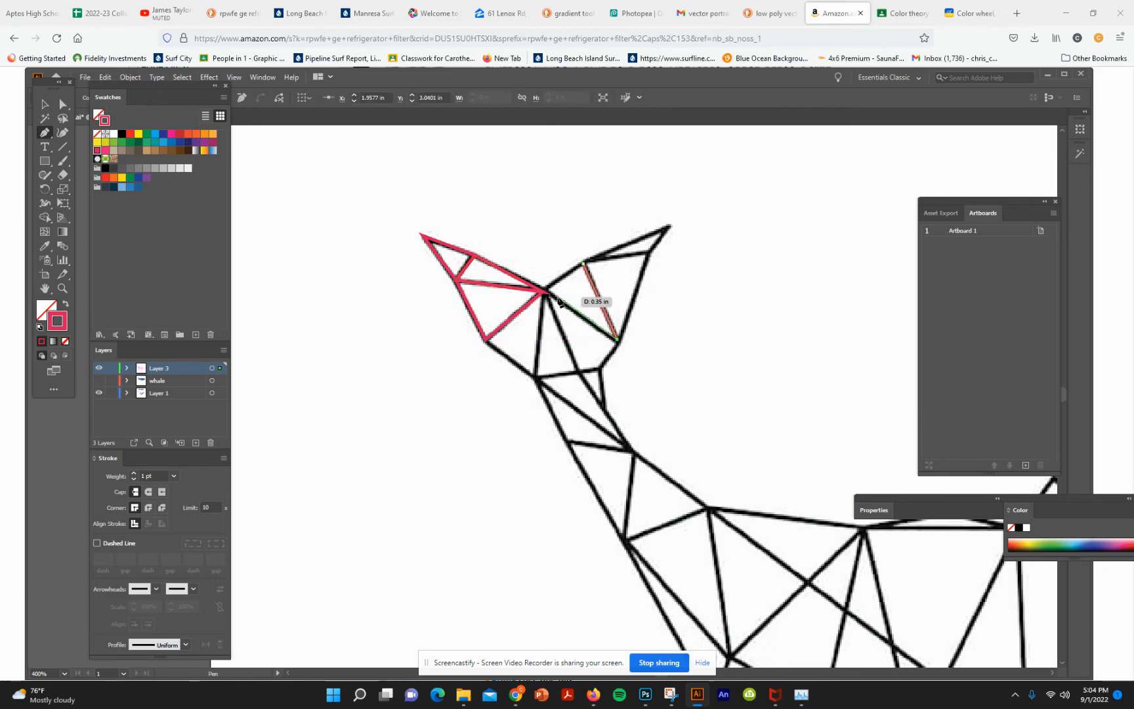
left_click(543, 292)
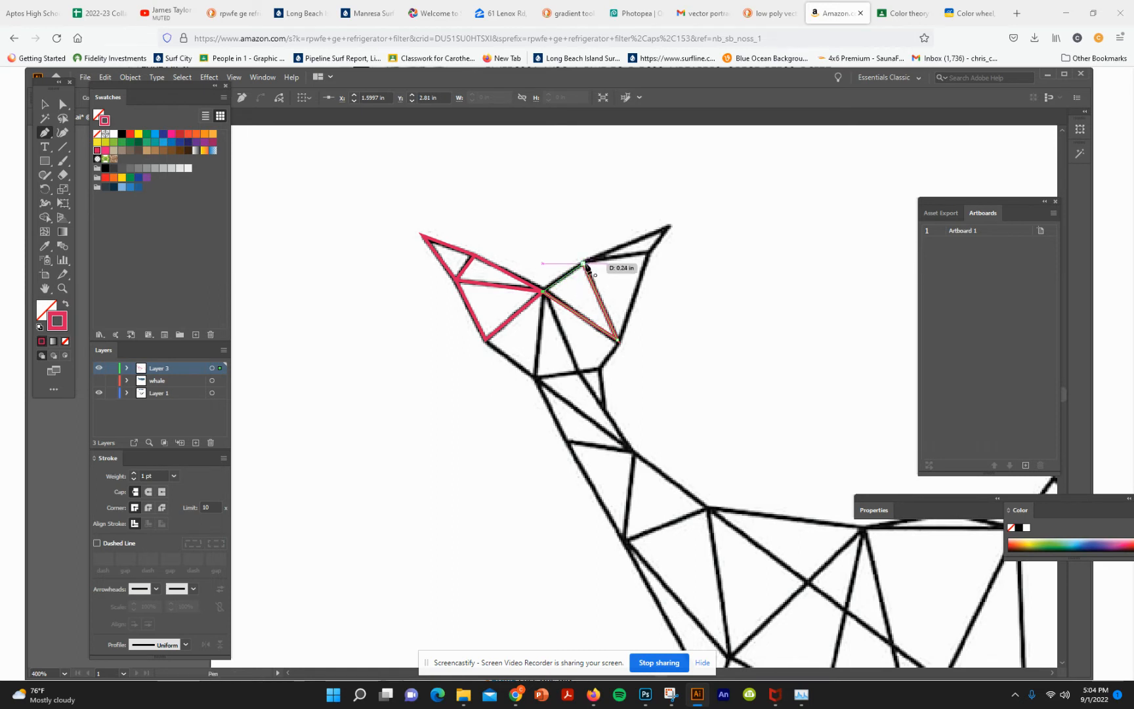
left_click(584, 263)
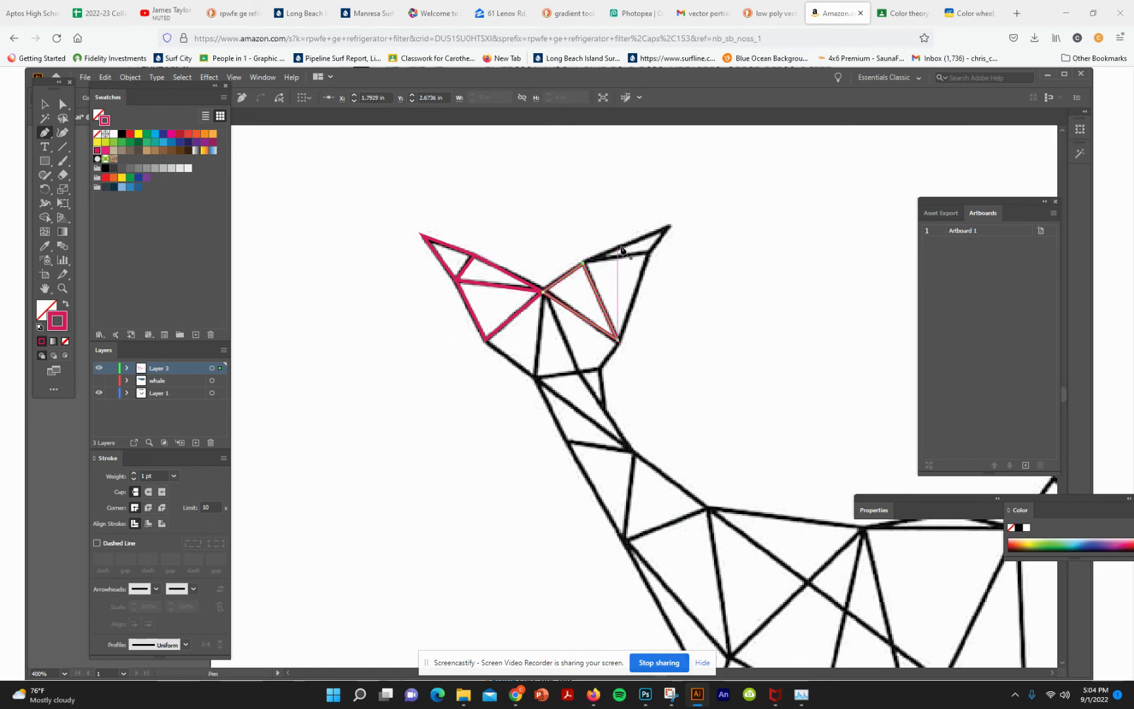
left_click(670, 228)
left_click(647, 255)
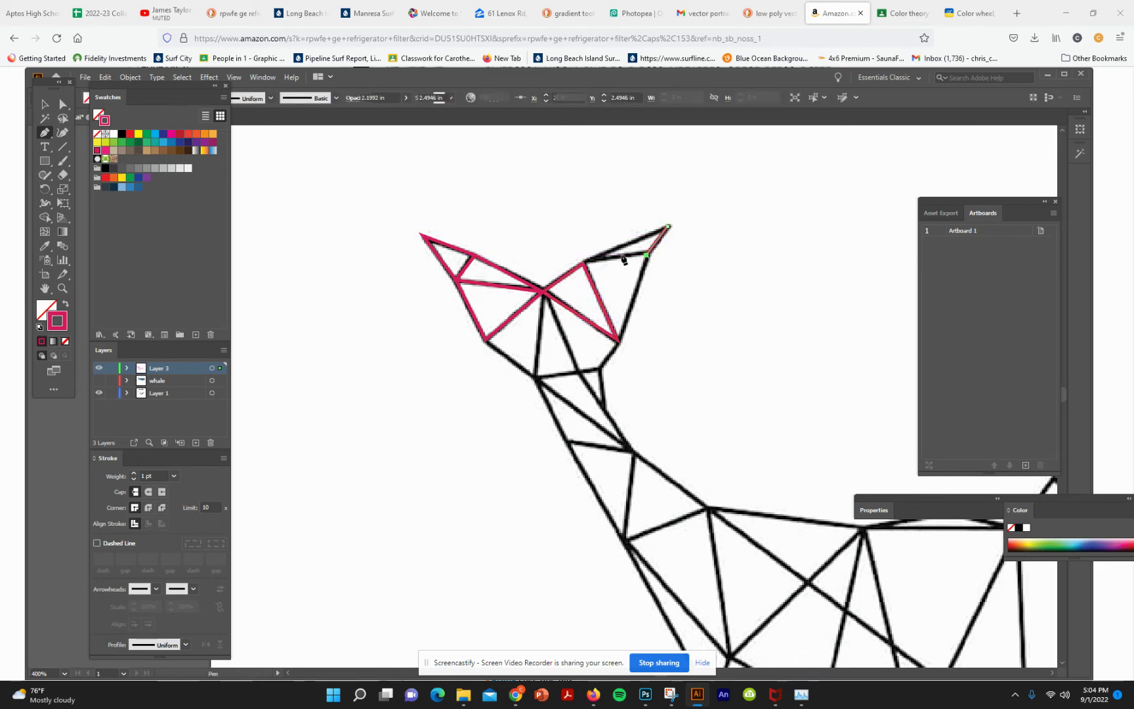
left_click(581, 263)
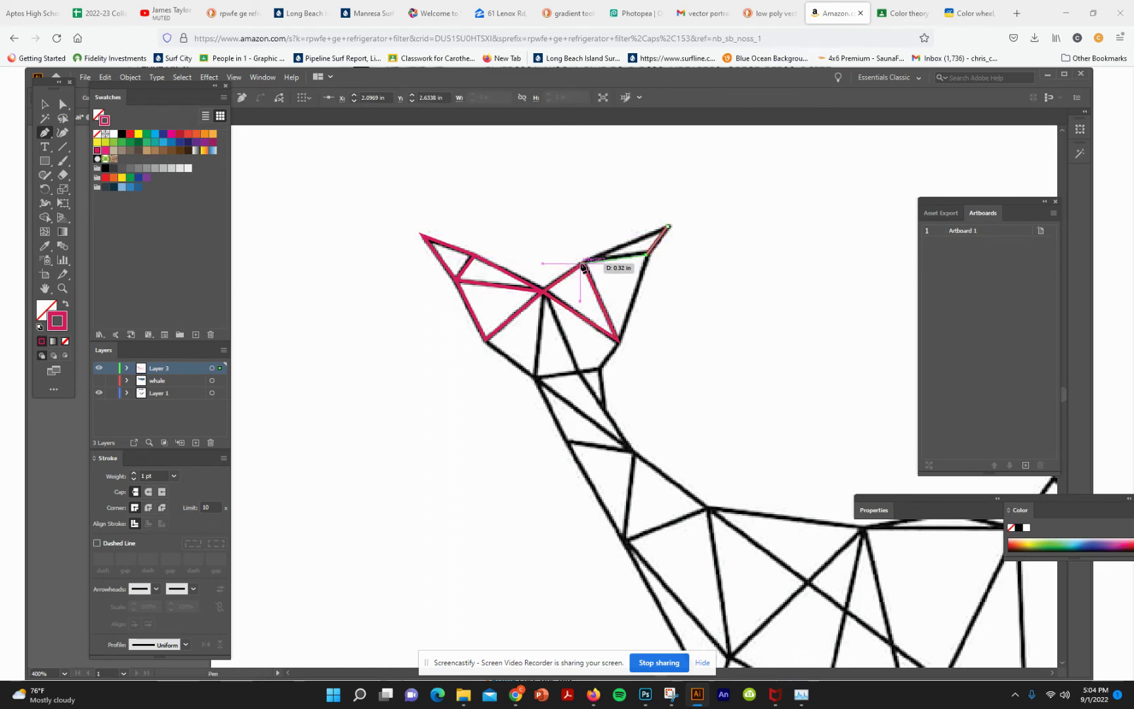
left_click(669, 228)
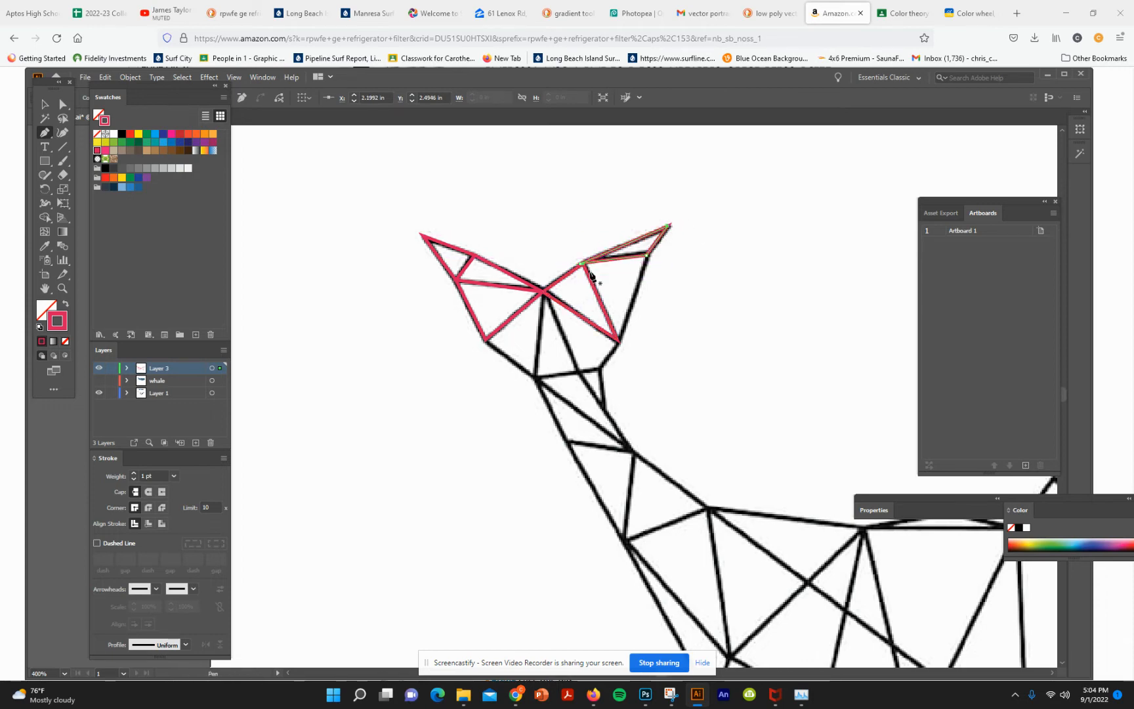
left_click(619, 341)
left_click(647, 258)
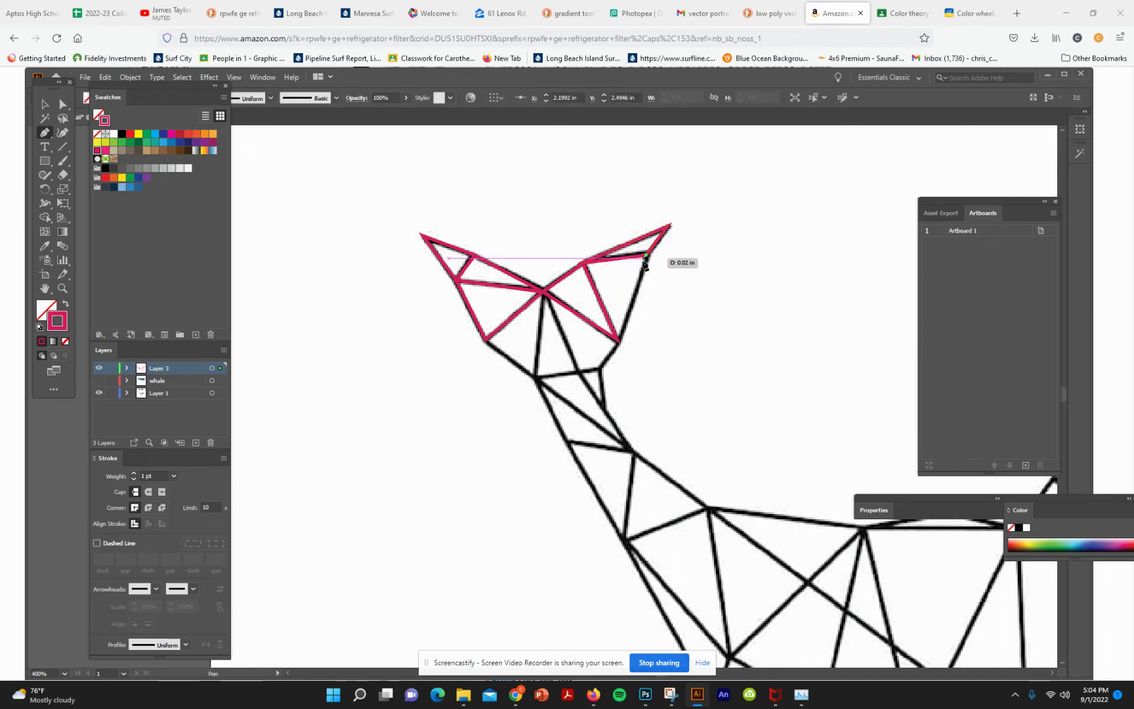
left_click(619, 341)
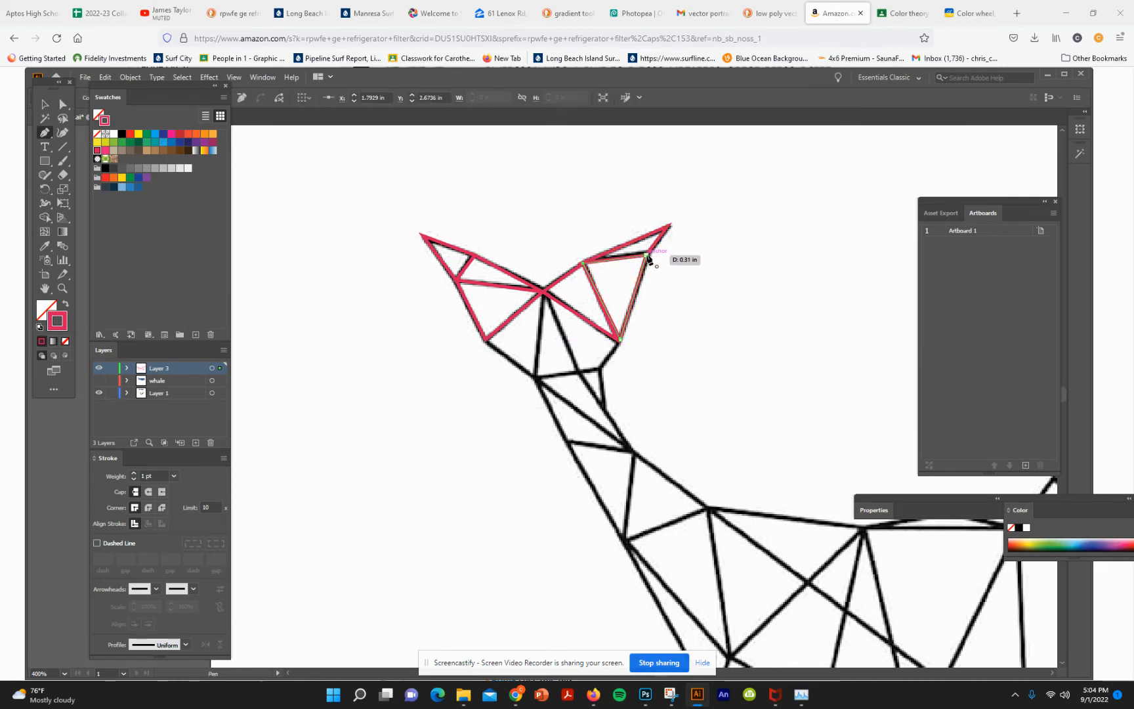
Trace the stem triangles below both flukes down to the tail base
left_click(486, 342)
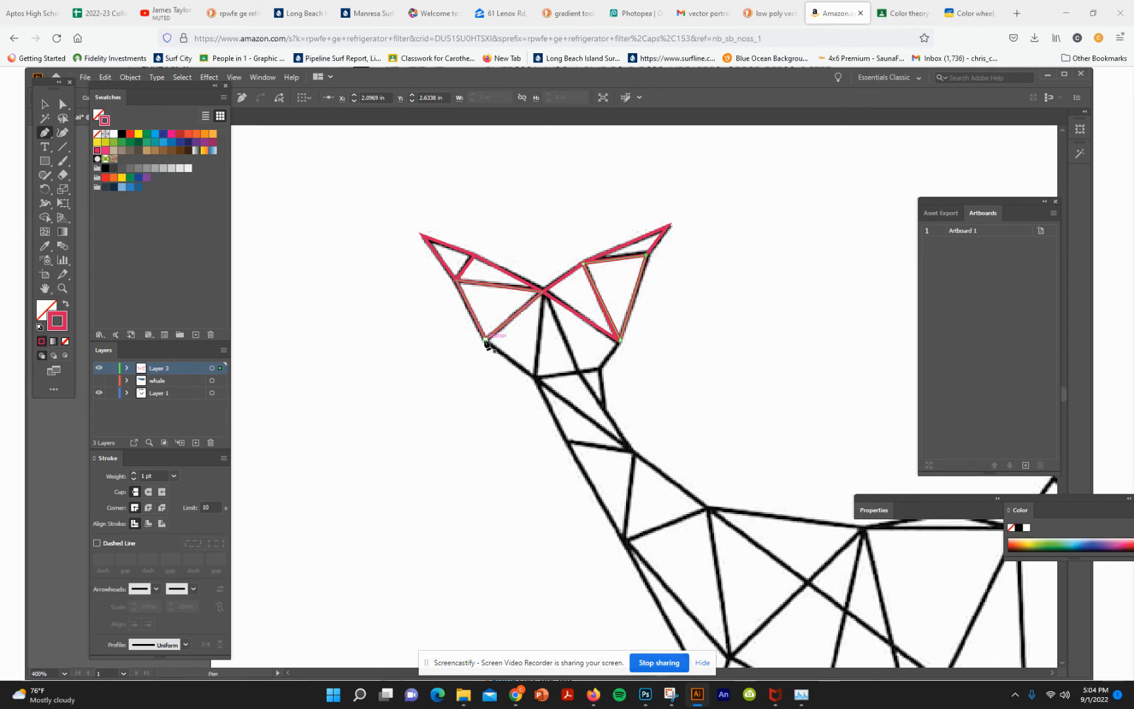
left_click(536, 378)
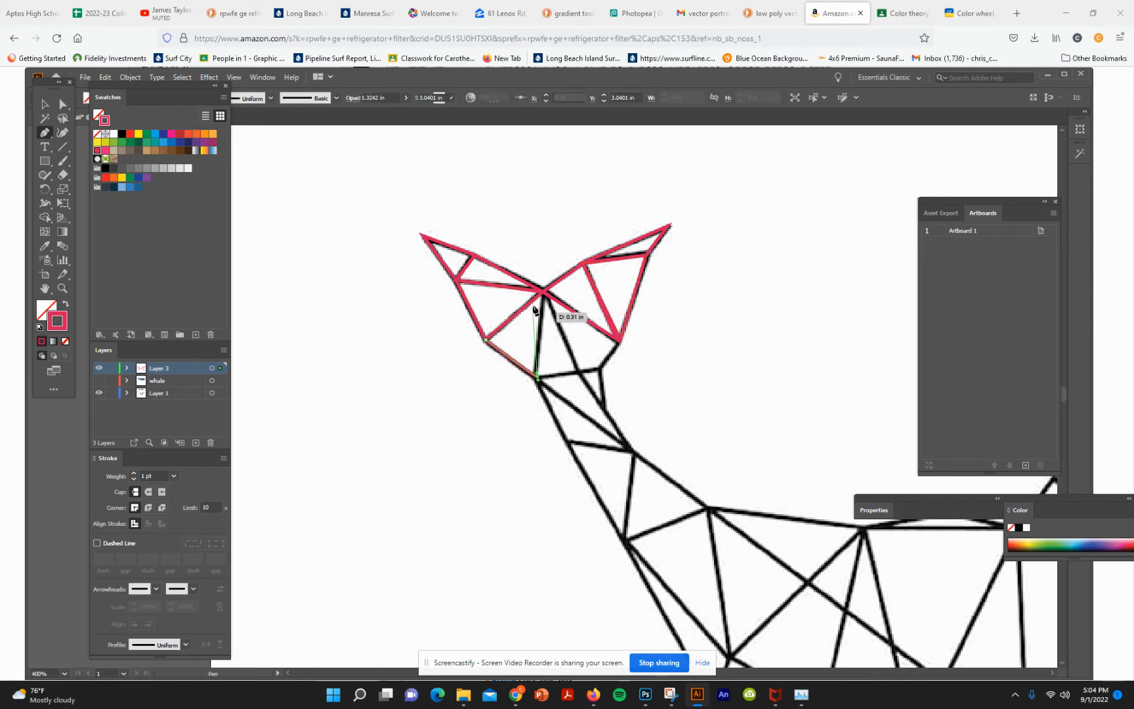
left_click(543, 291)
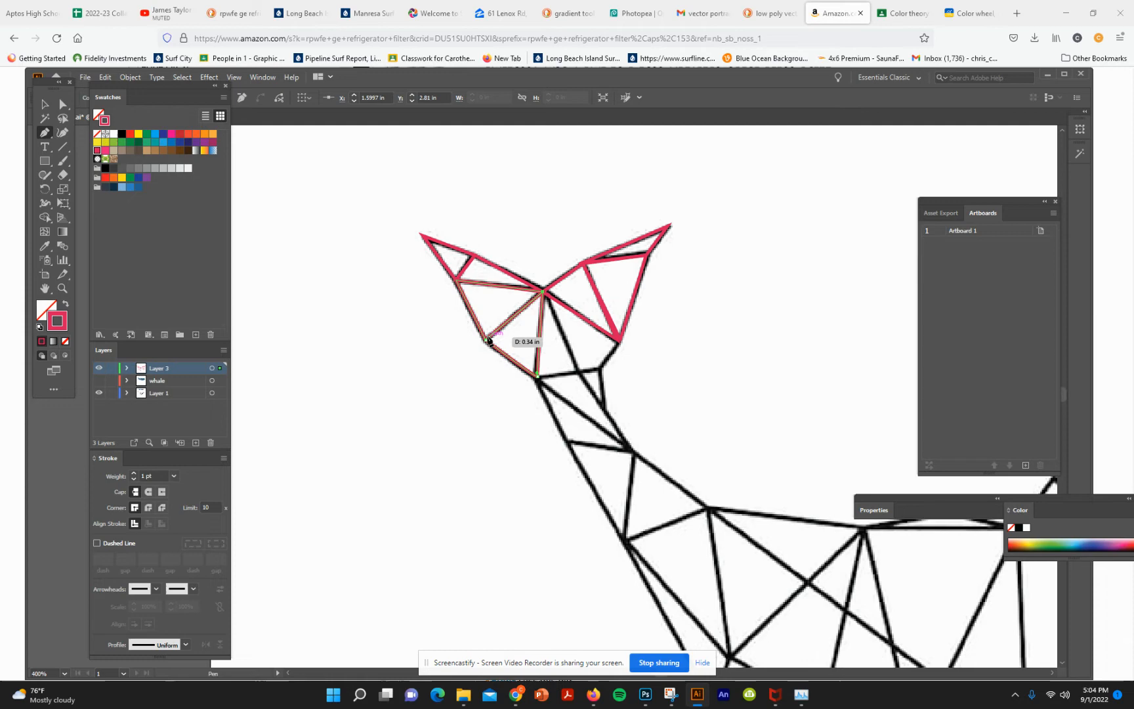
left_click(486, 342)
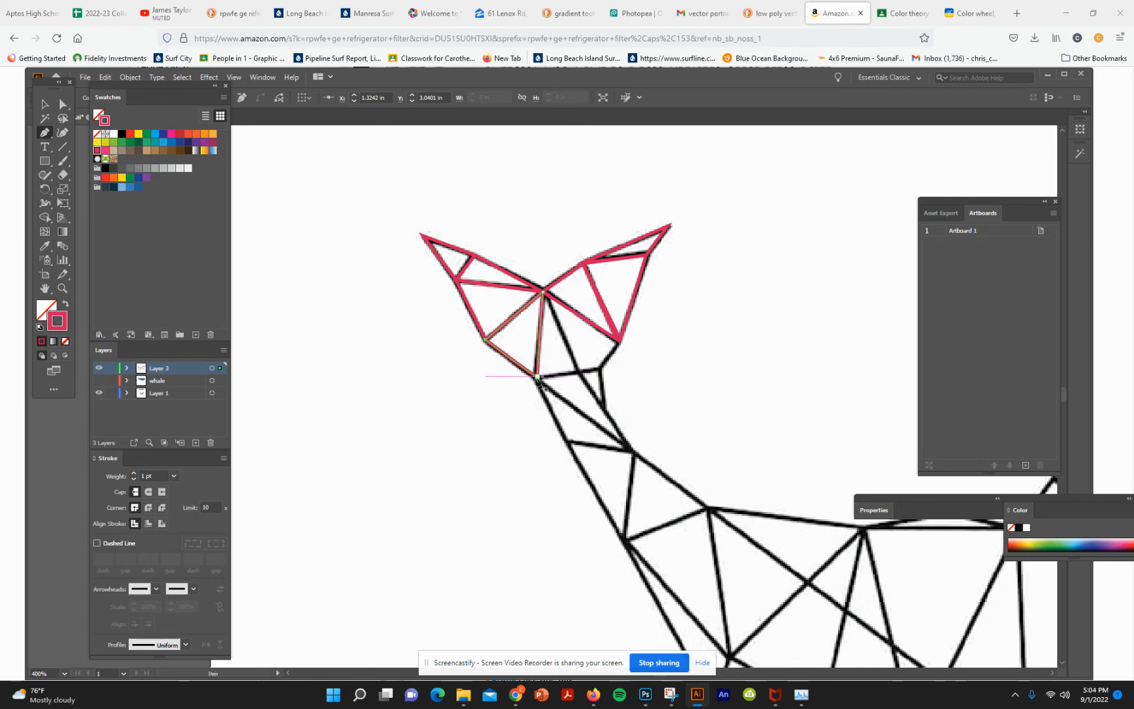
left_click(538, 379)
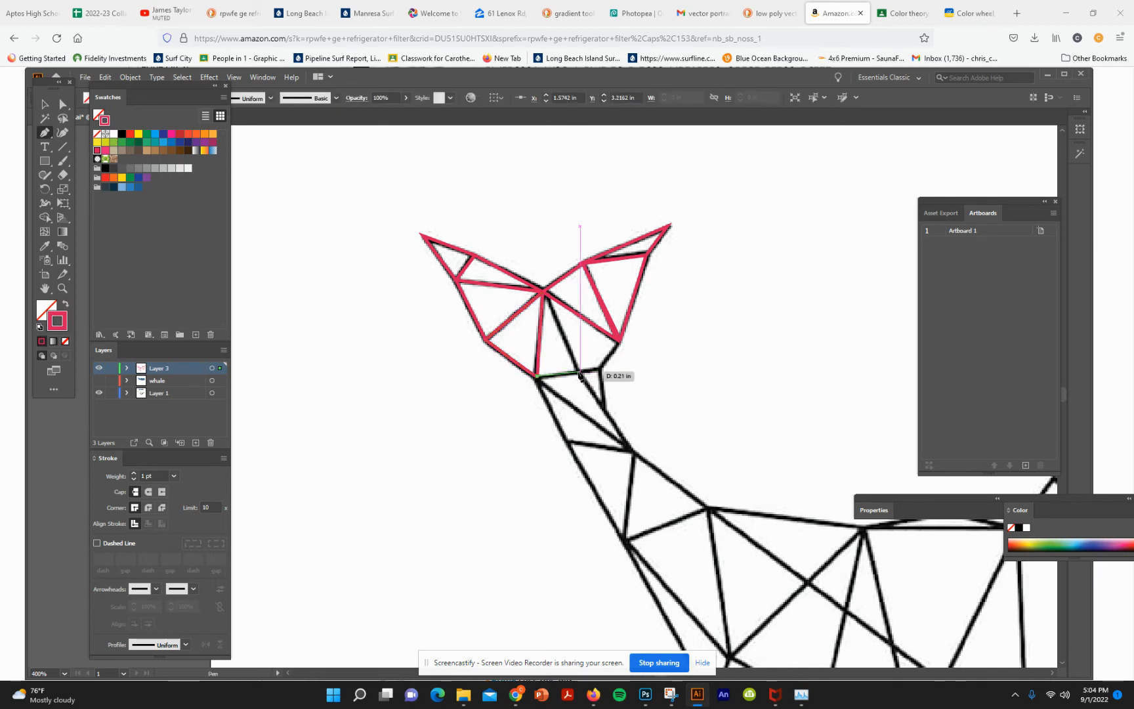
left_click(537, 375)
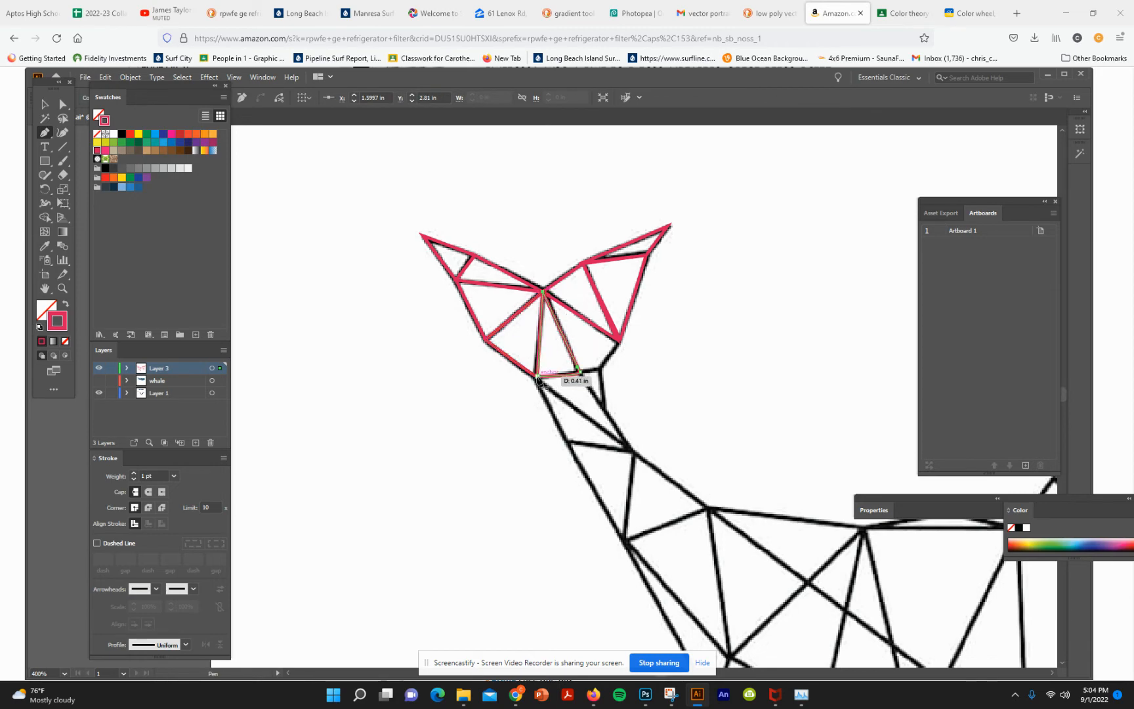
left_click(581, 375)
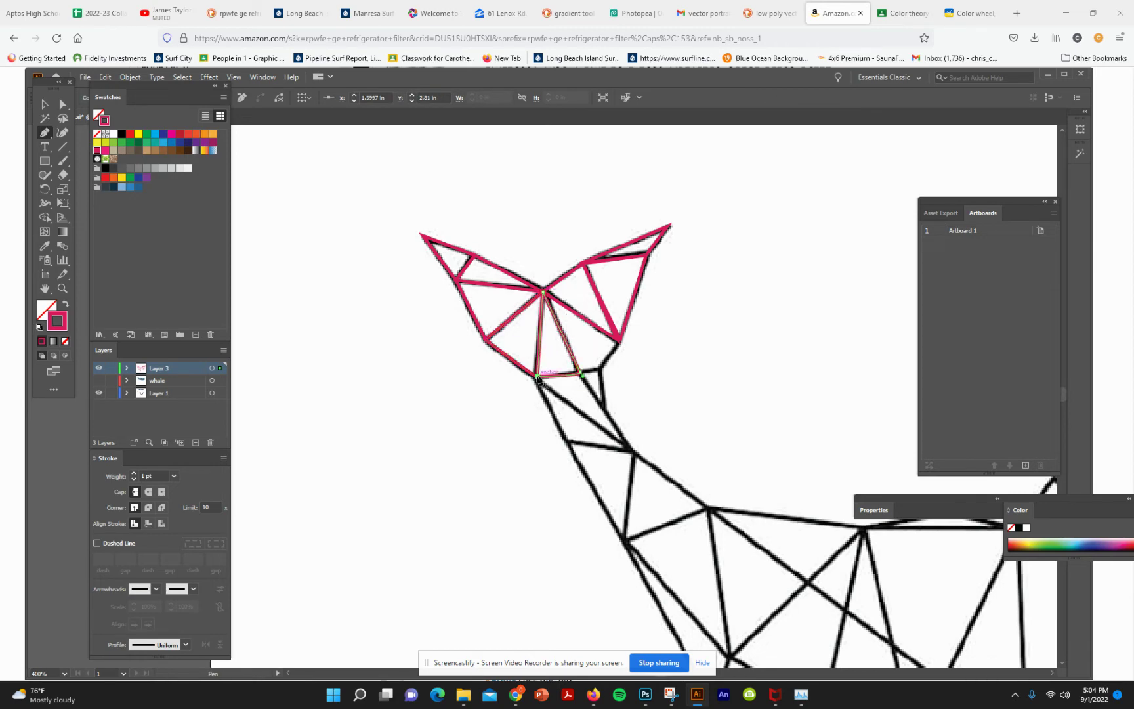
left_click(618, 342)
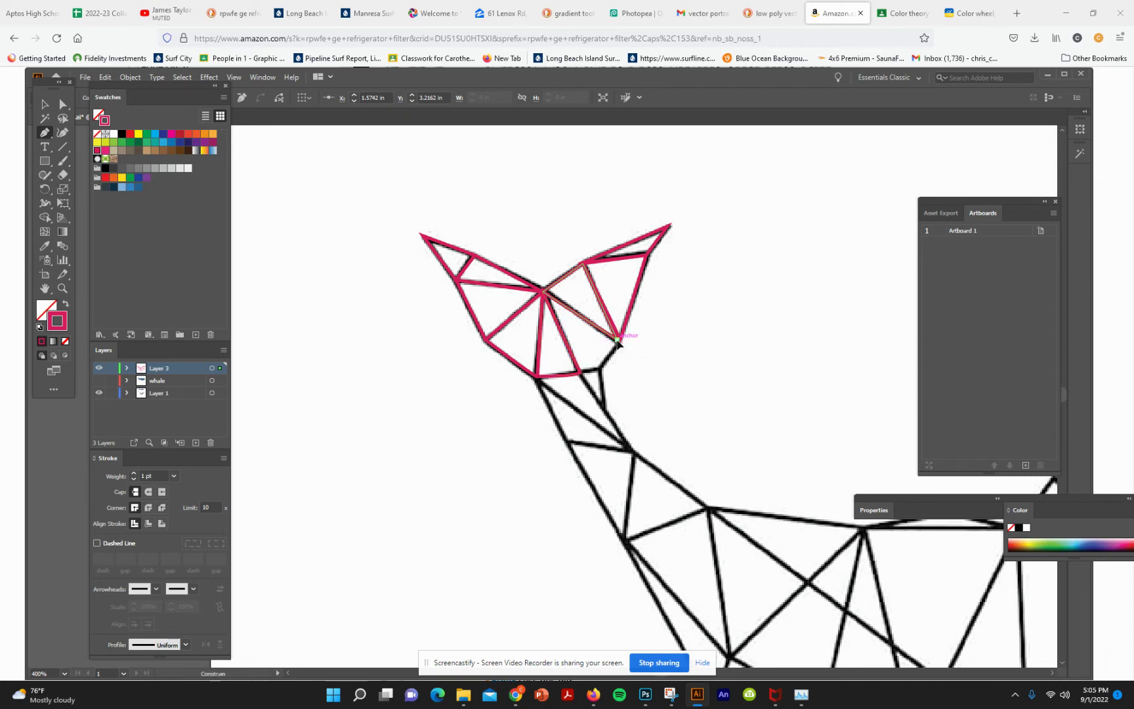
left_click(592, 372)
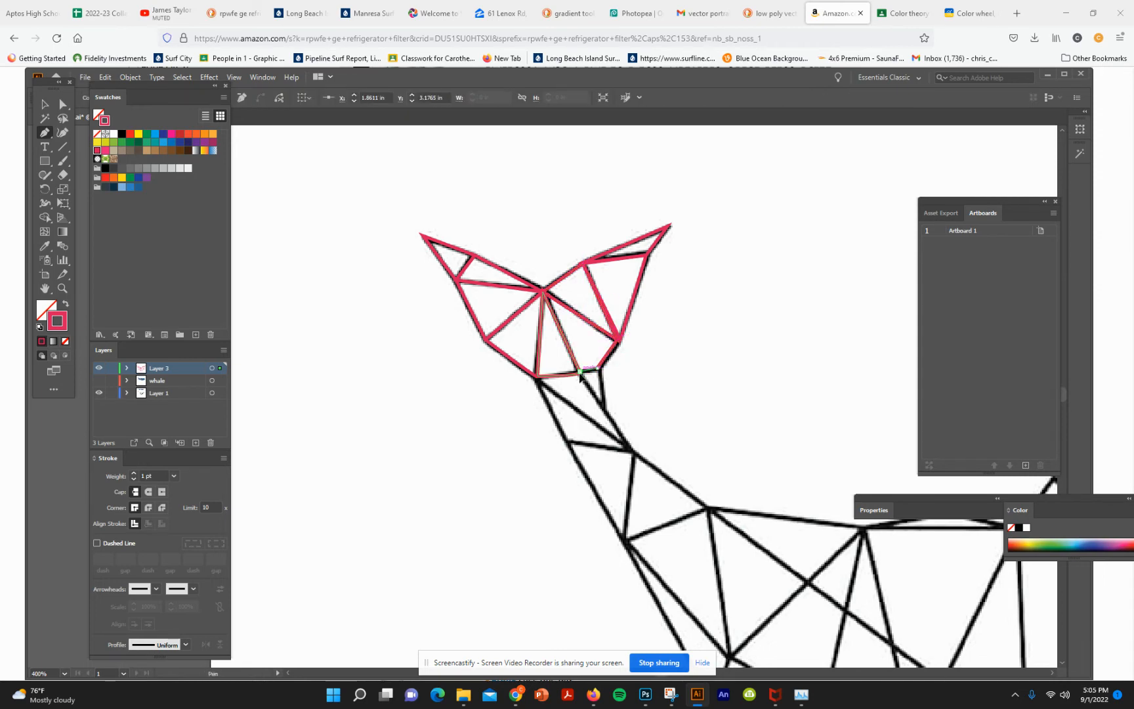
left_click(544, 296)
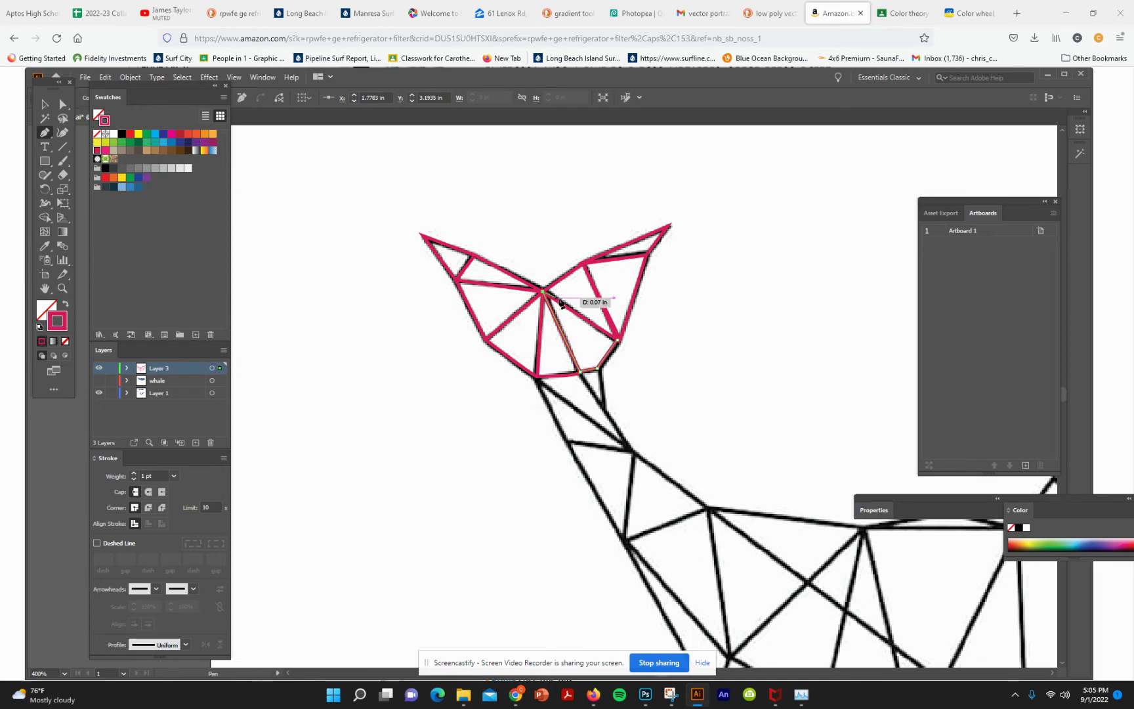
left_click(618, 341)
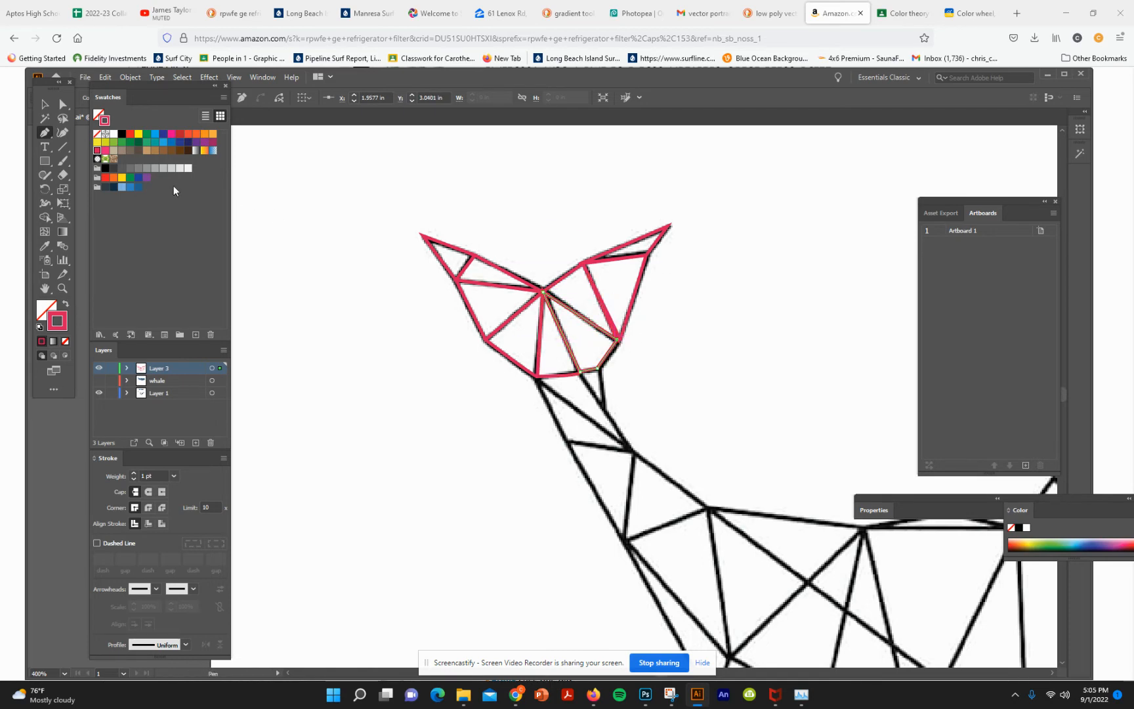
scroll(357, 328, "up", 2)
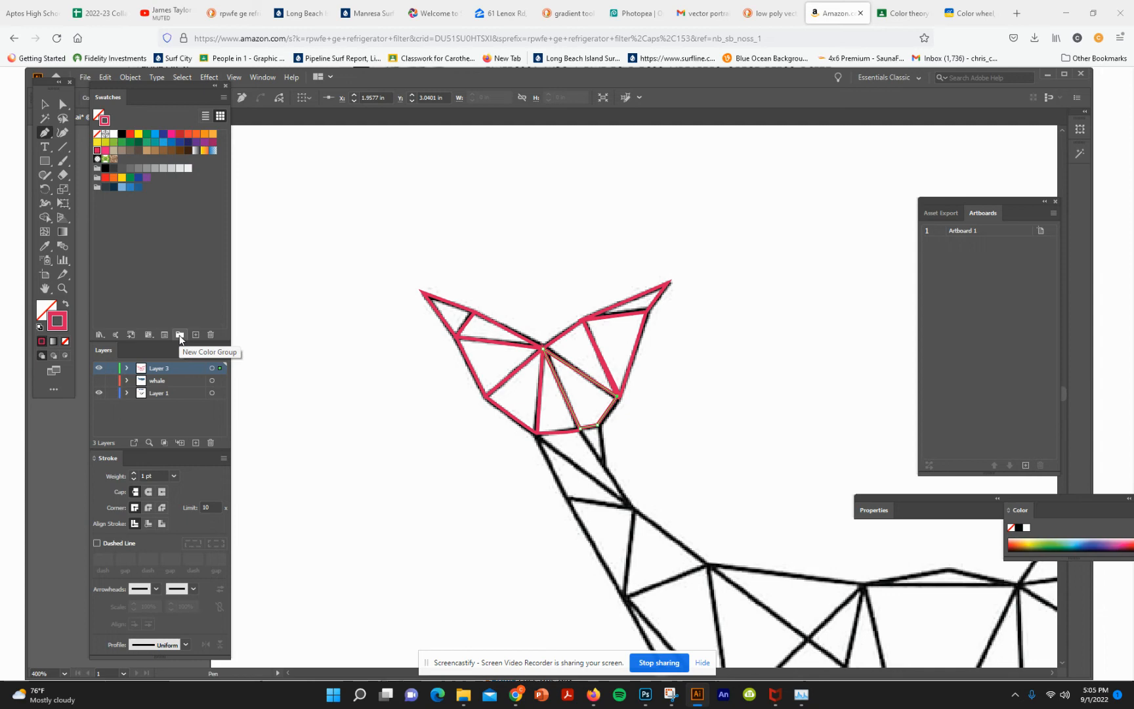
Remove outlines from the left fluke tip triangles and fill them dark grey and light blue
left_click(46, 106)
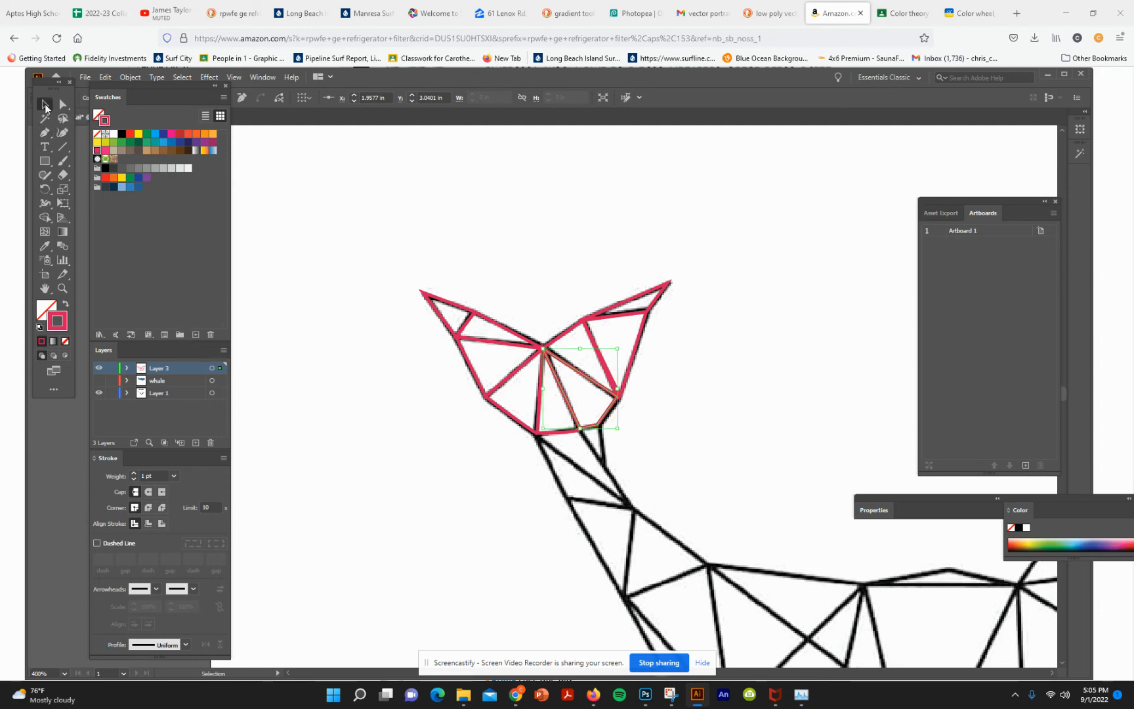
left_click(446, 304)
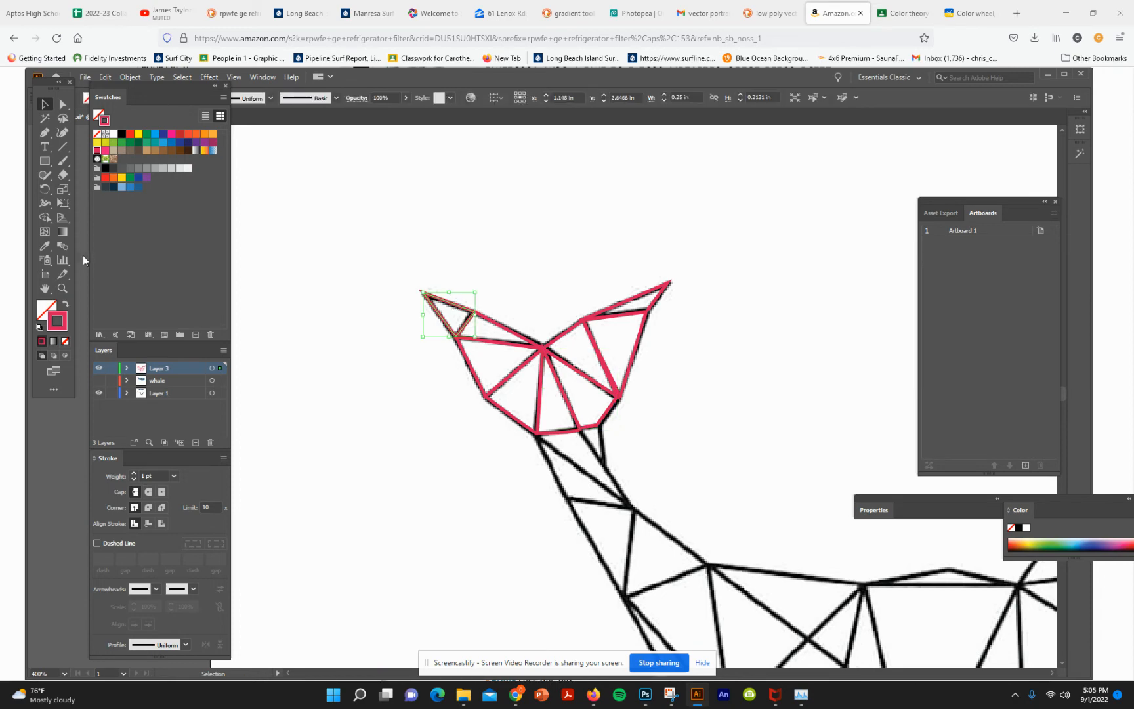
left_click(65, 345)
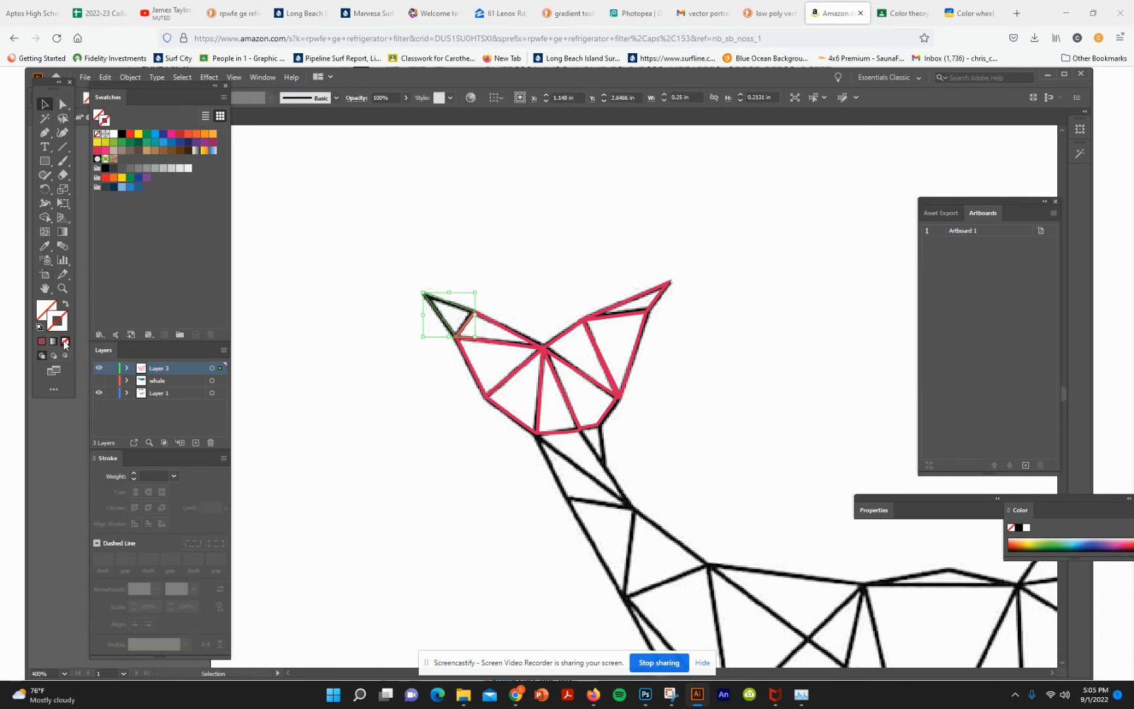
left_click(43, 312)
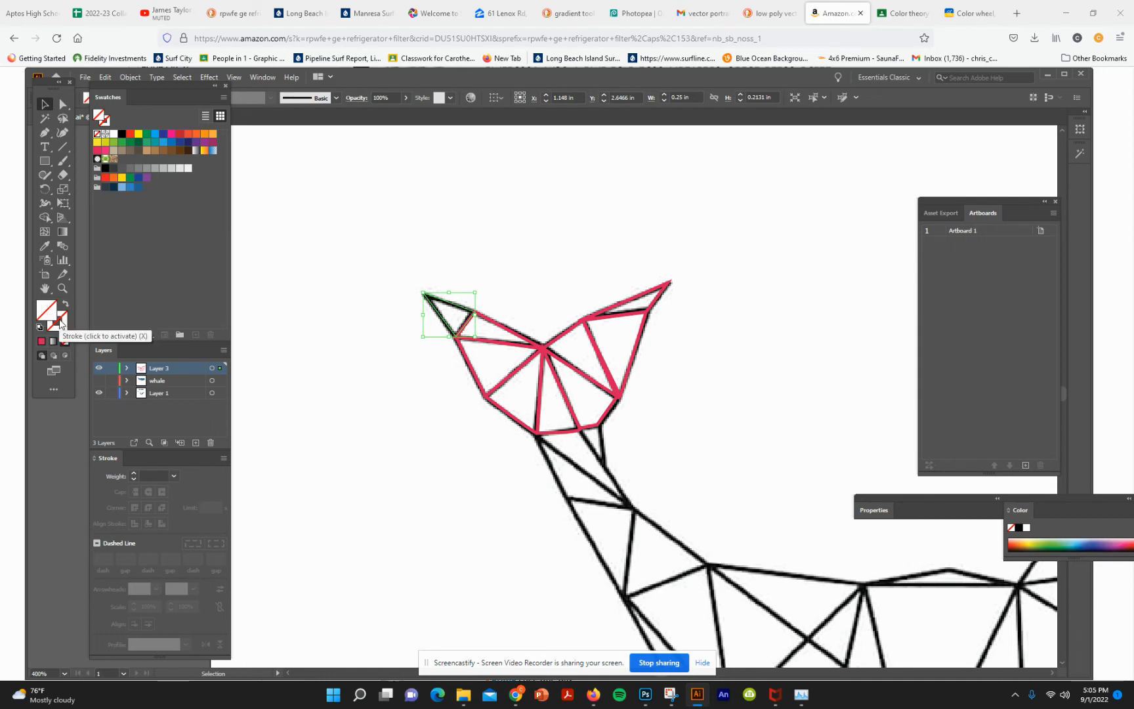
left_click(104, 188)
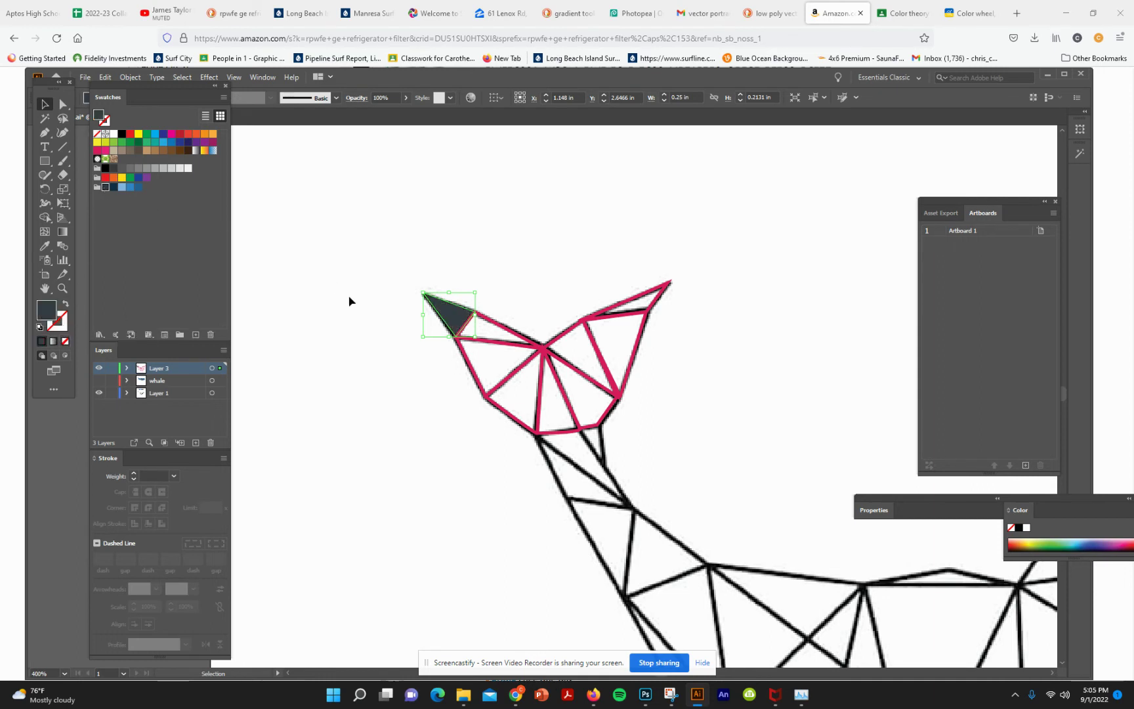
left_click(499, 328)
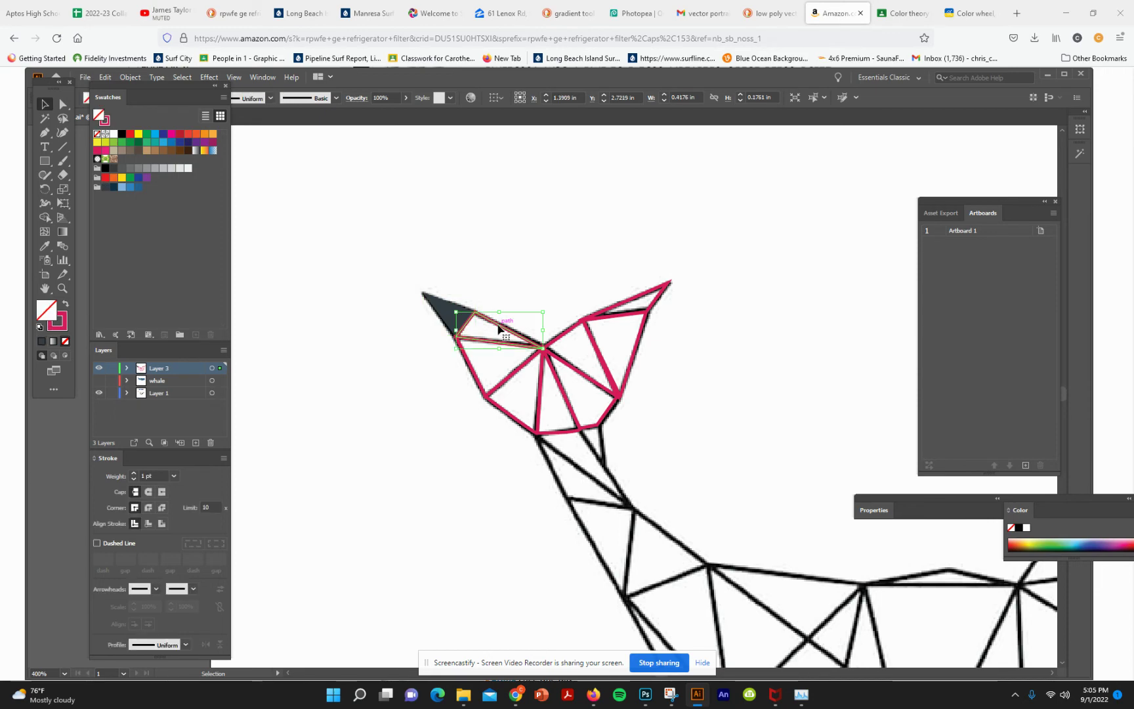
left_click(62, 331)
left_click(64, 340)
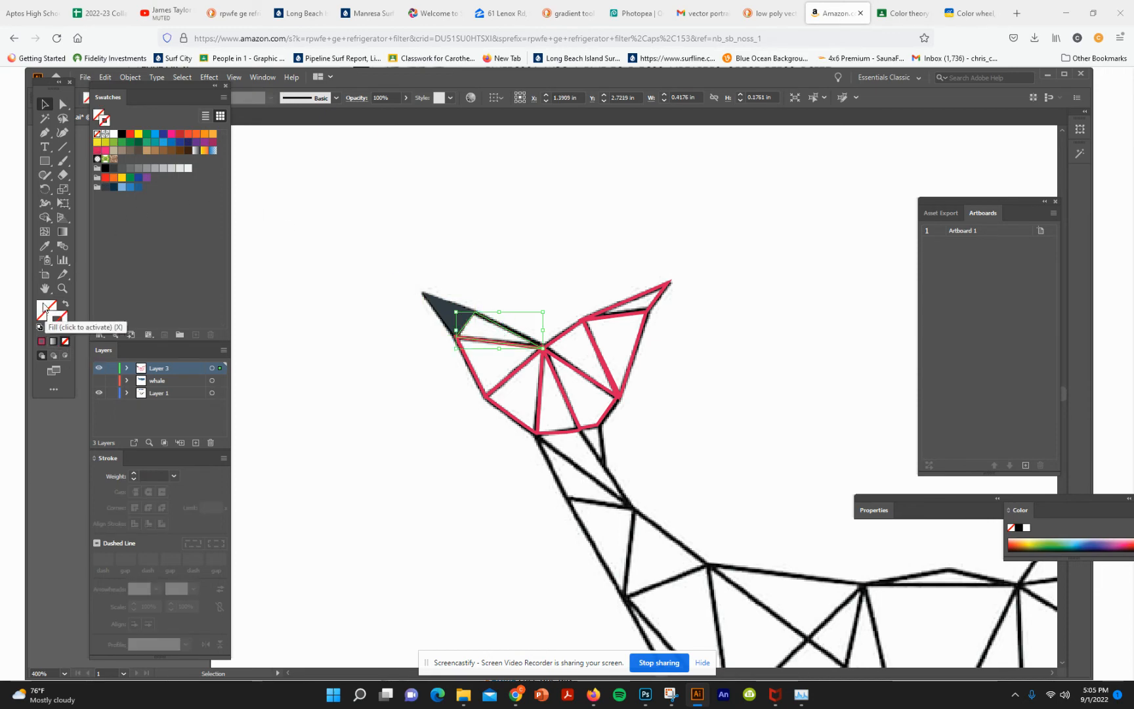
left_click(120, 187)
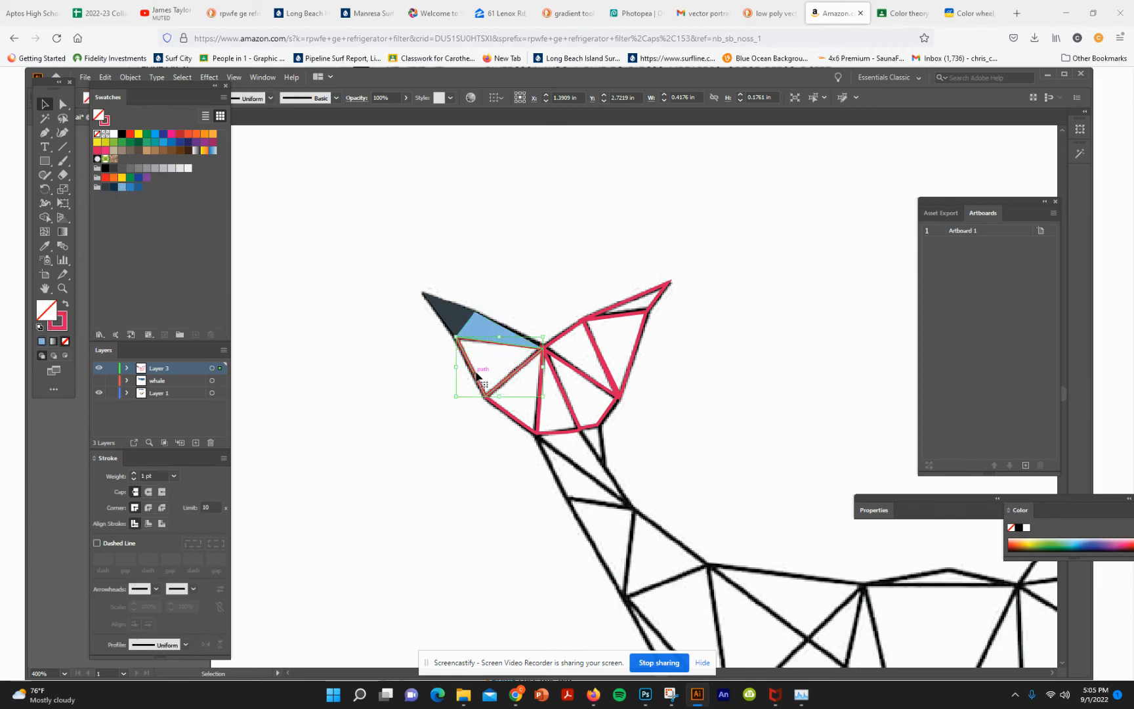
Strip outlines from two more tail triangles and fill them dark blue and brighter blue
left_click(63, 330)
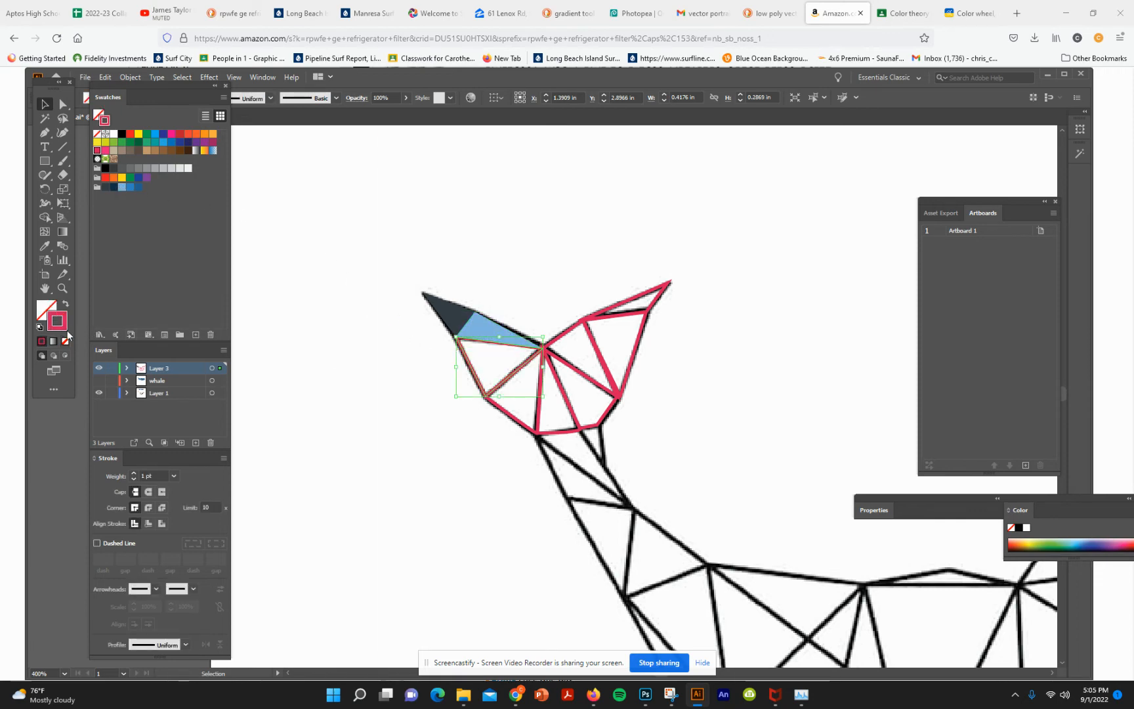
left_click(65, 341)
left_click(49, 312)
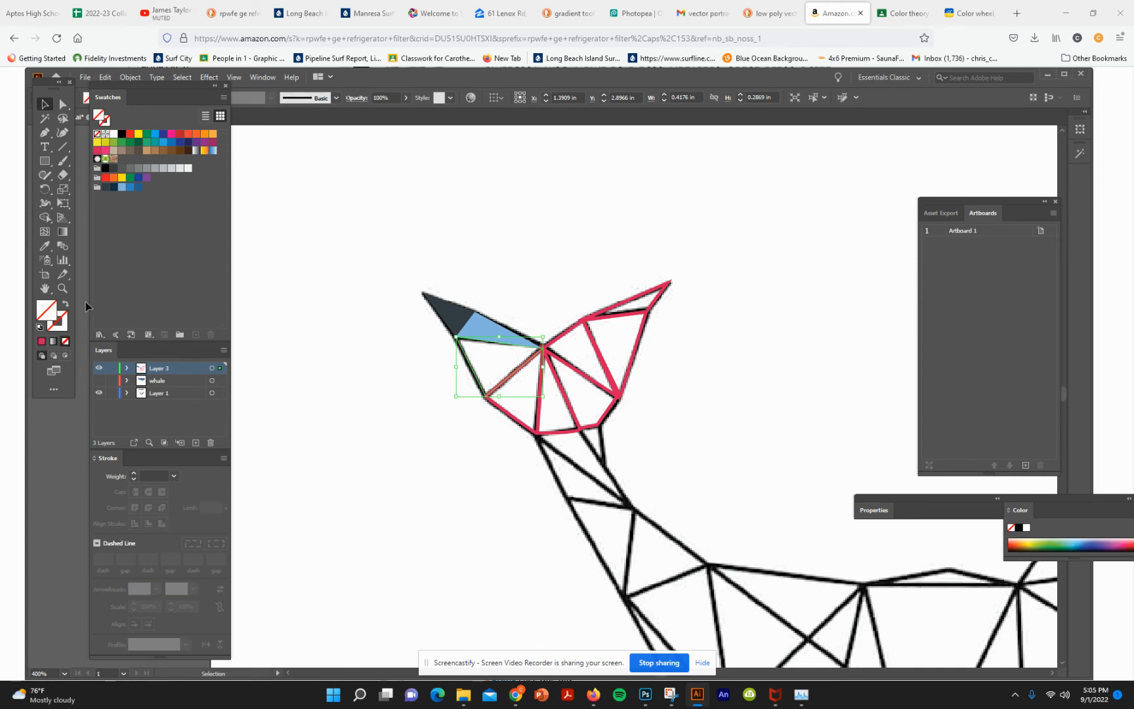
left_click(138, 188)
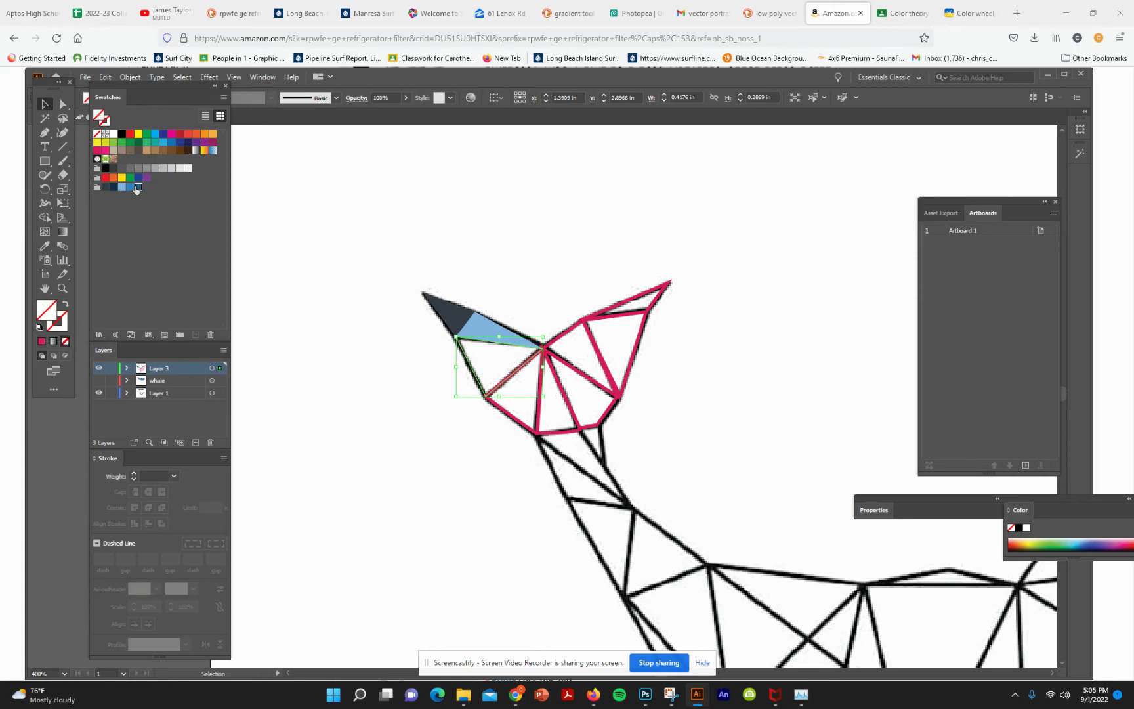
left_click(558, 358)
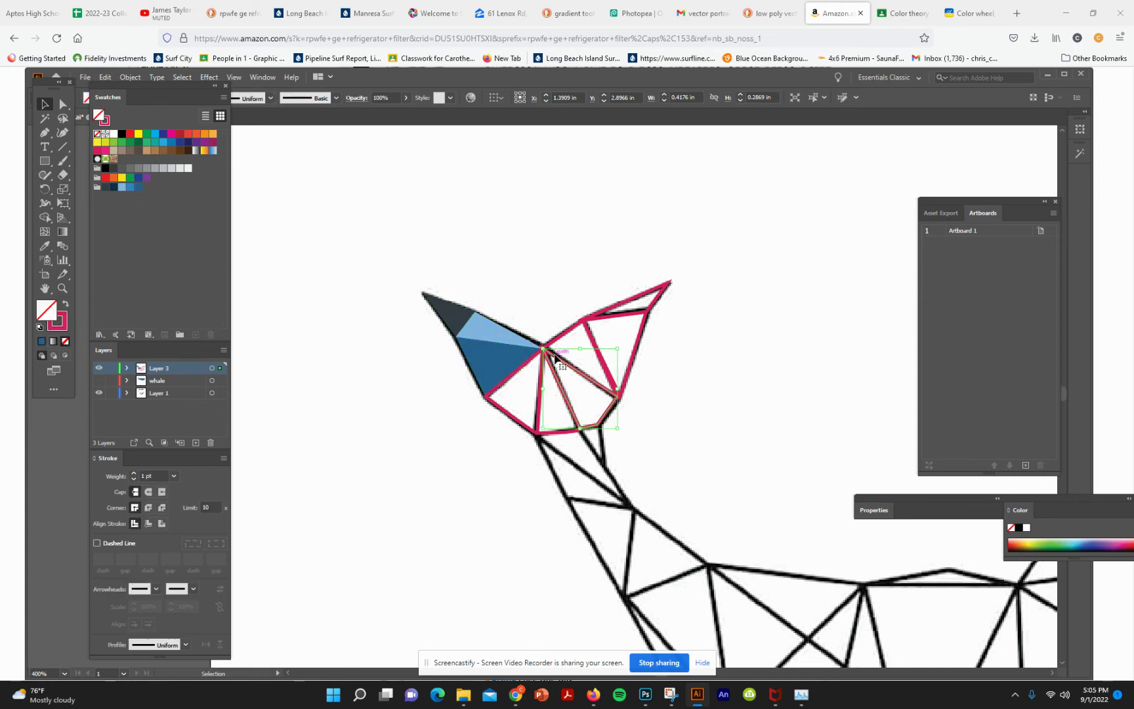
left_click(65, 341)
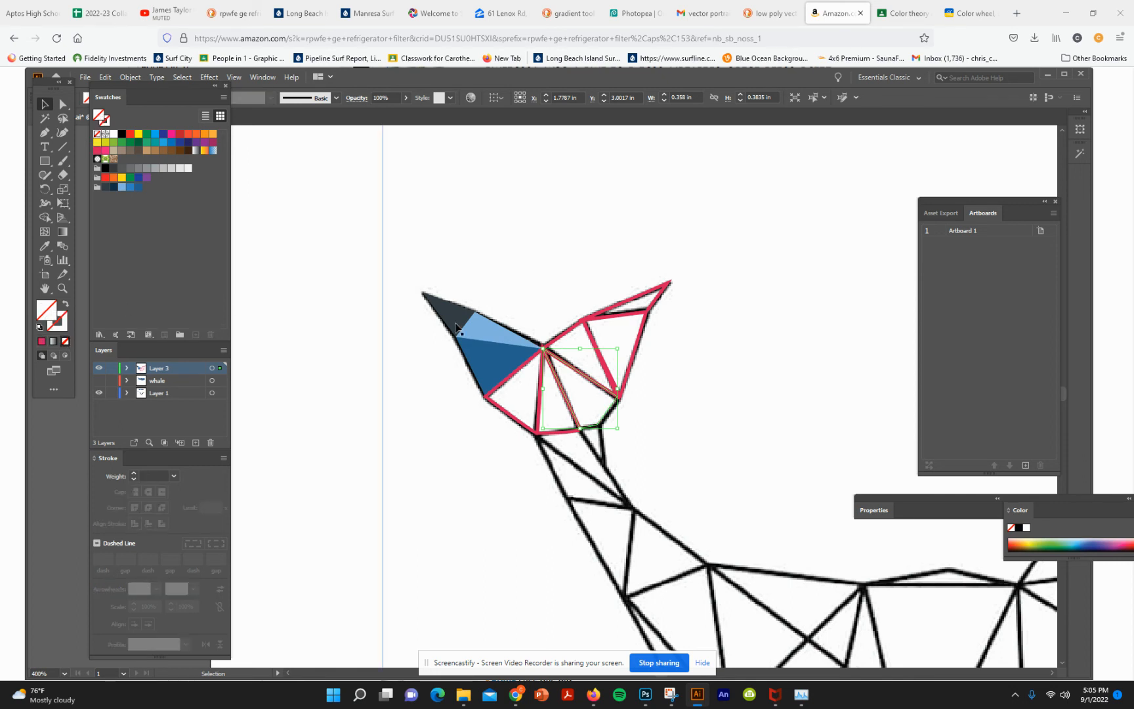
left_click(129, 189)
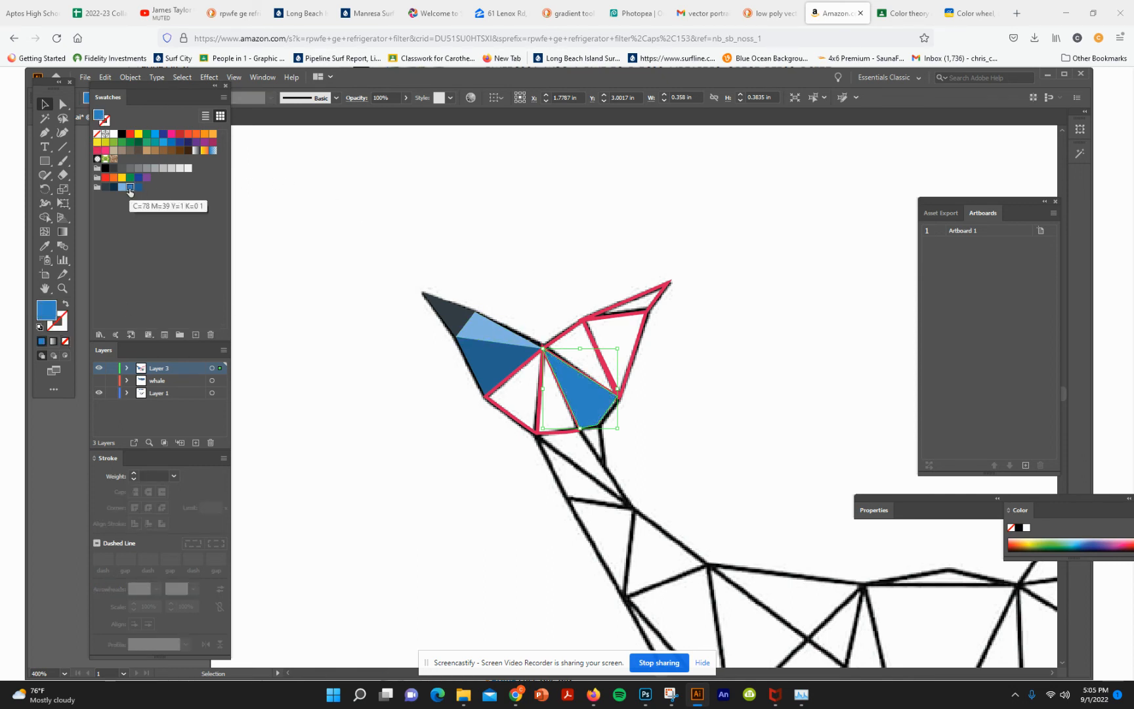
Fill three more tail triangles dark slate, light blue and blue with no outlines
left_click(508, 416)
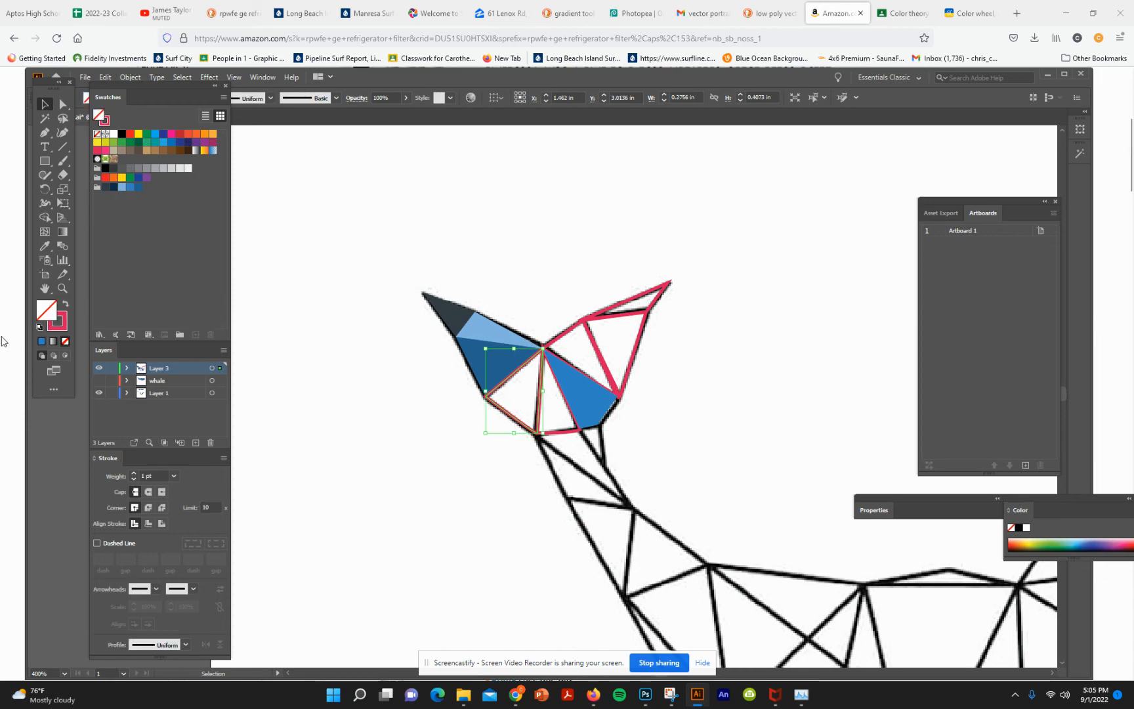
left_click(64, 340)
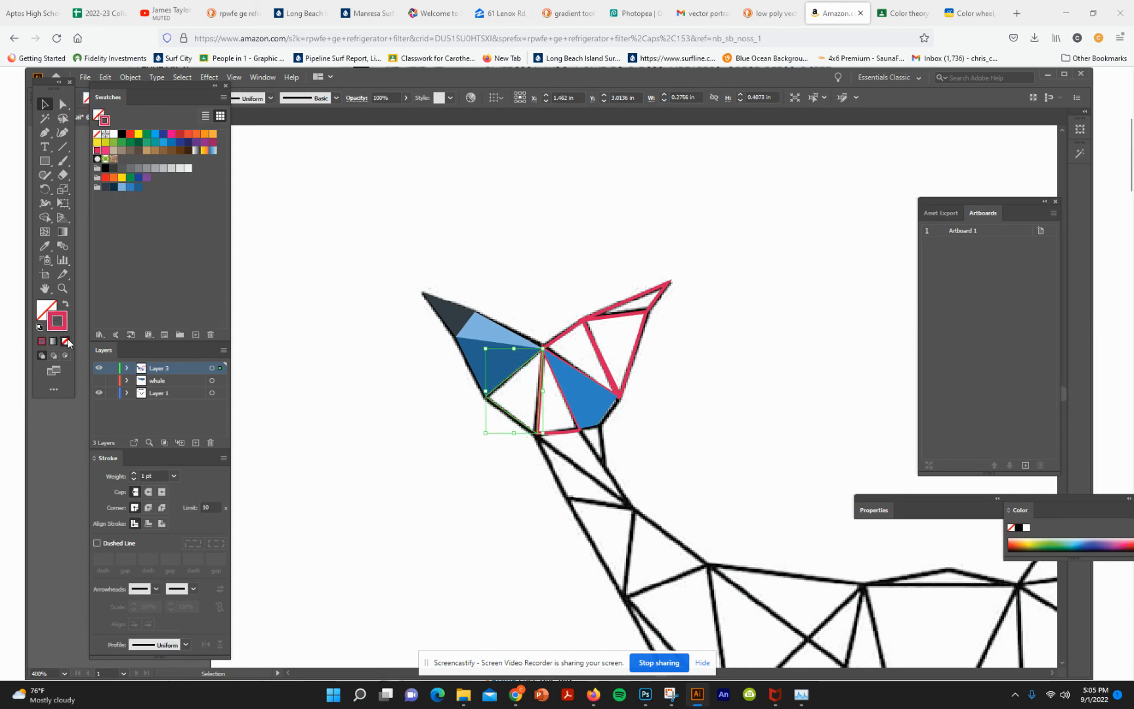
left_click(43, 307)
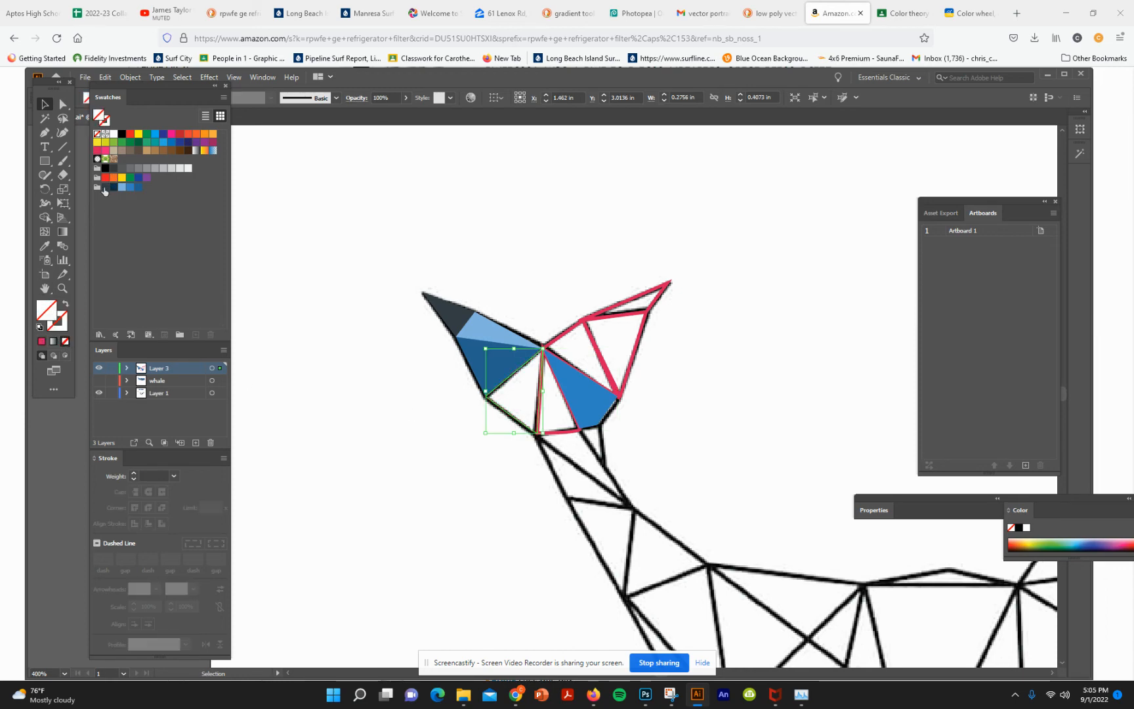
left_click(104, 188)
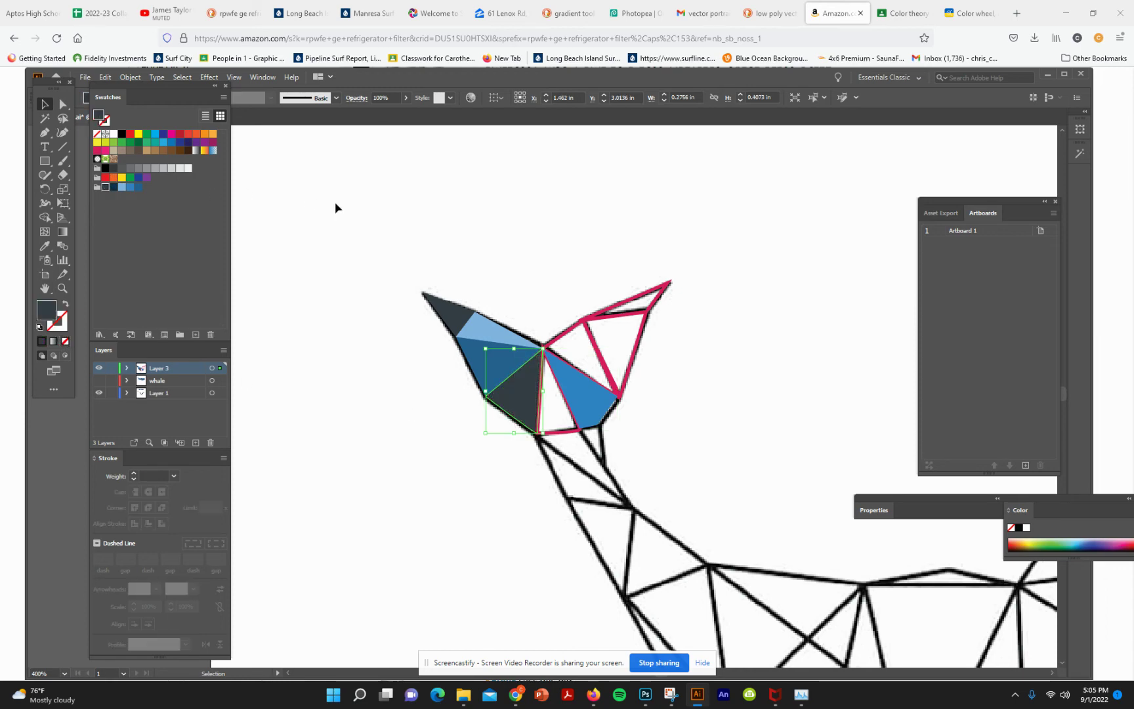
left_click(566, 337)
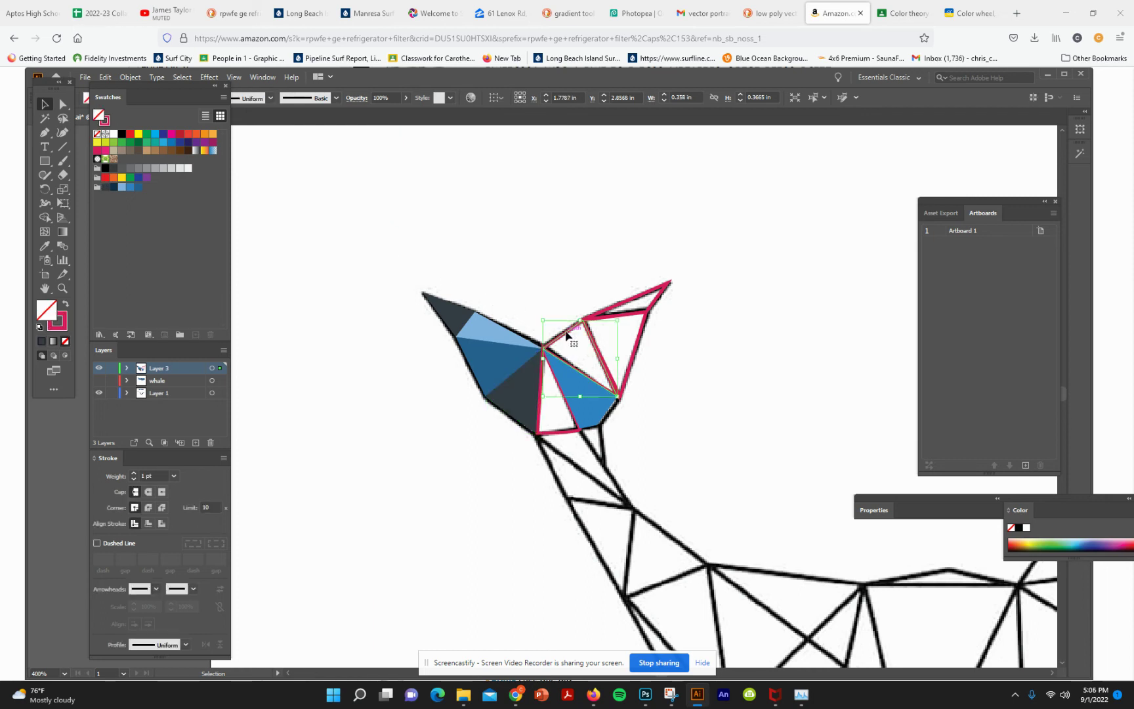
left_click(50, 323)
left_click(44, 310)
left_click(121, 187)
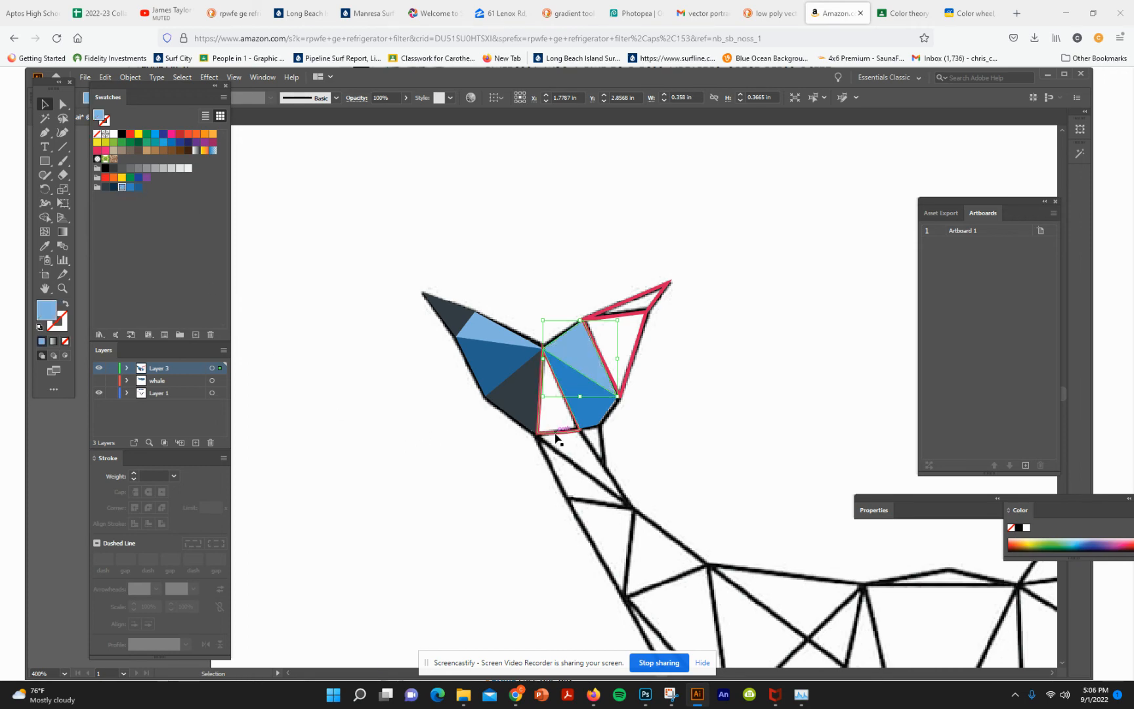
left_click(540, 355)
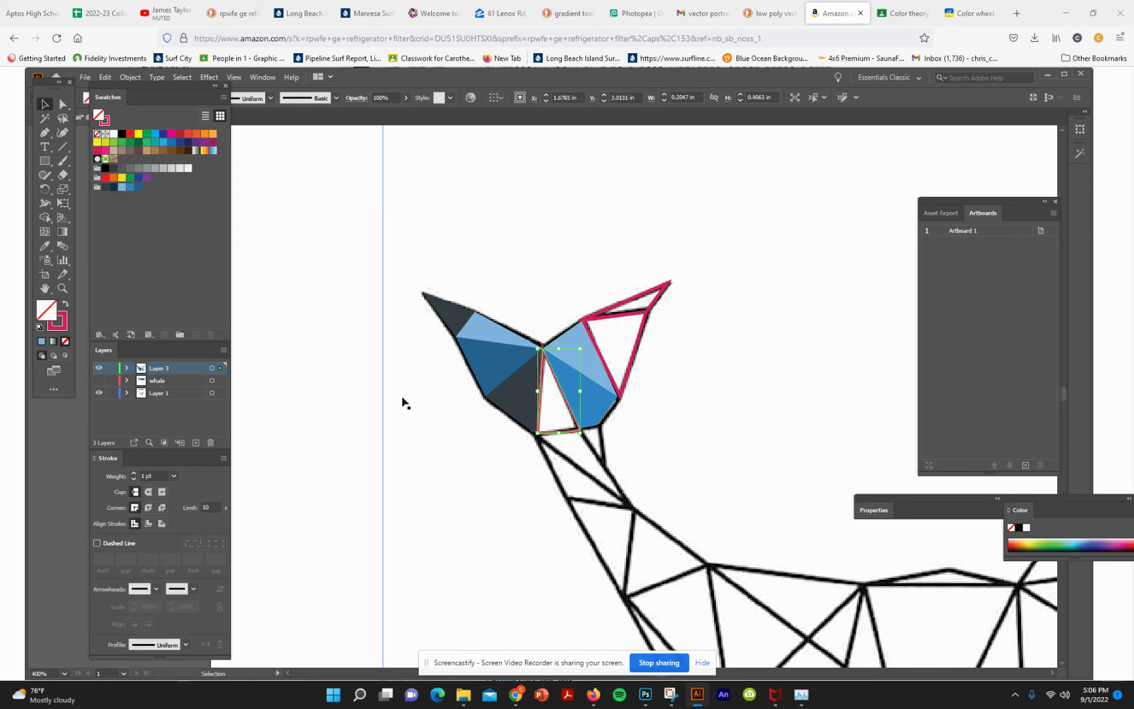
left_click(64, 341)
left_click(45, 311)
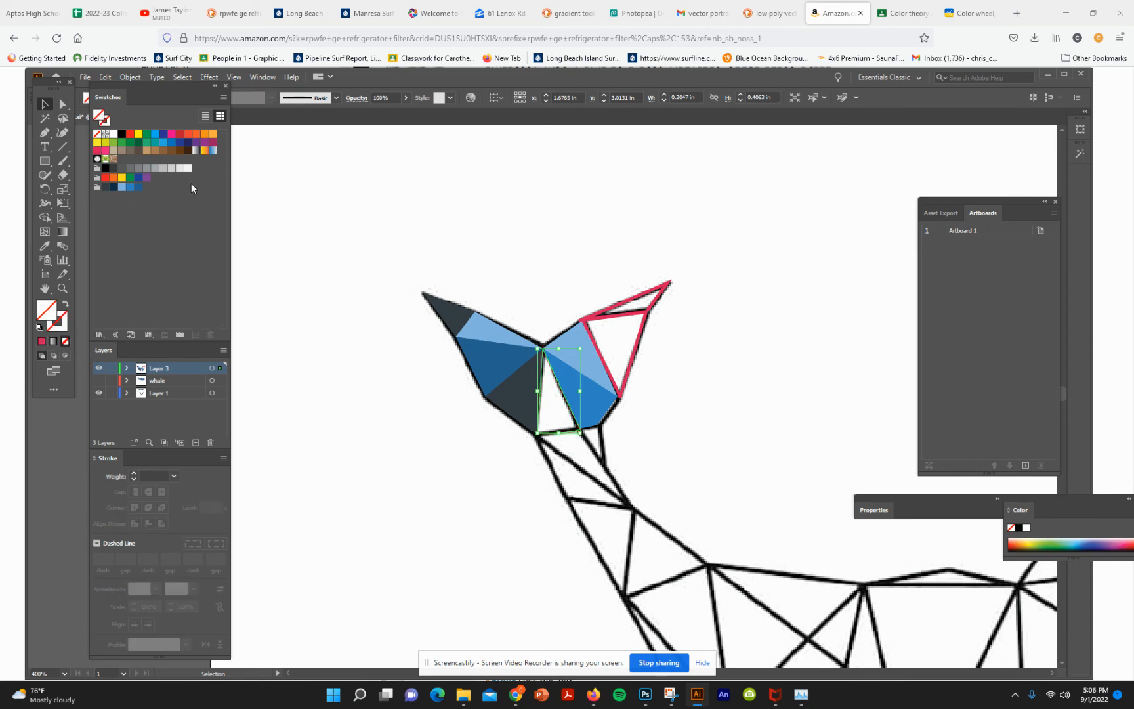
left_click(136, 191)
Fill the right fluke tip triangles dark navy and dark slate without outlines, then deselect
left_click(632, 357)
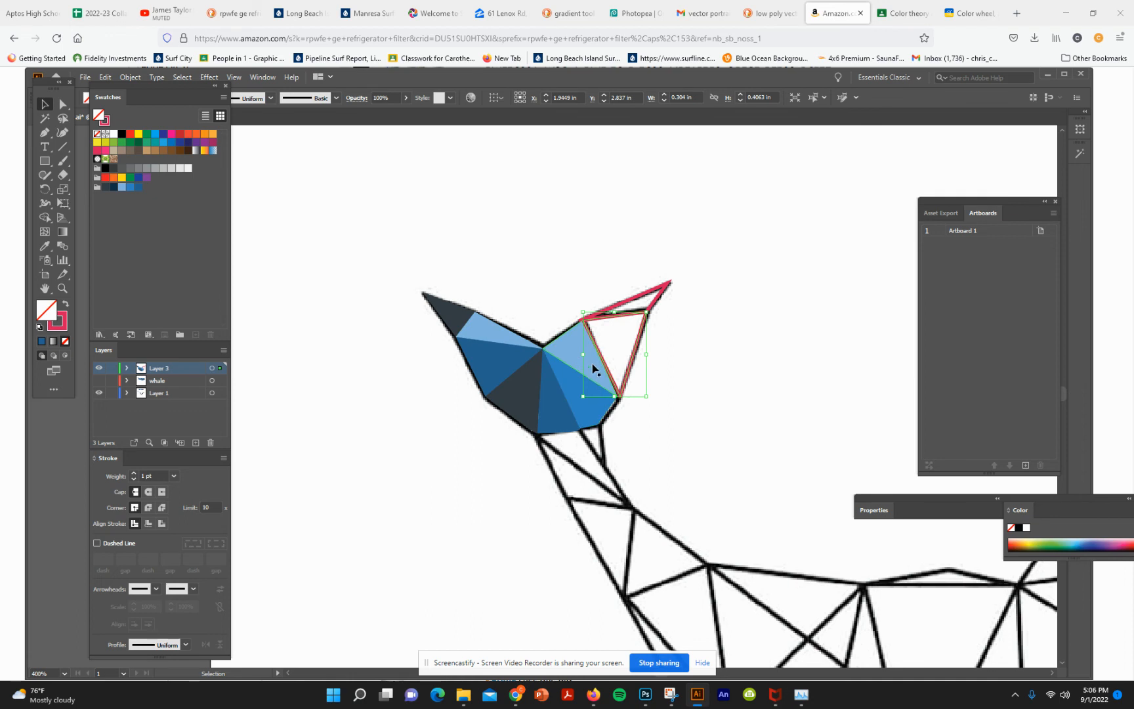
left_click(58, 327)
left_click(64, 342)
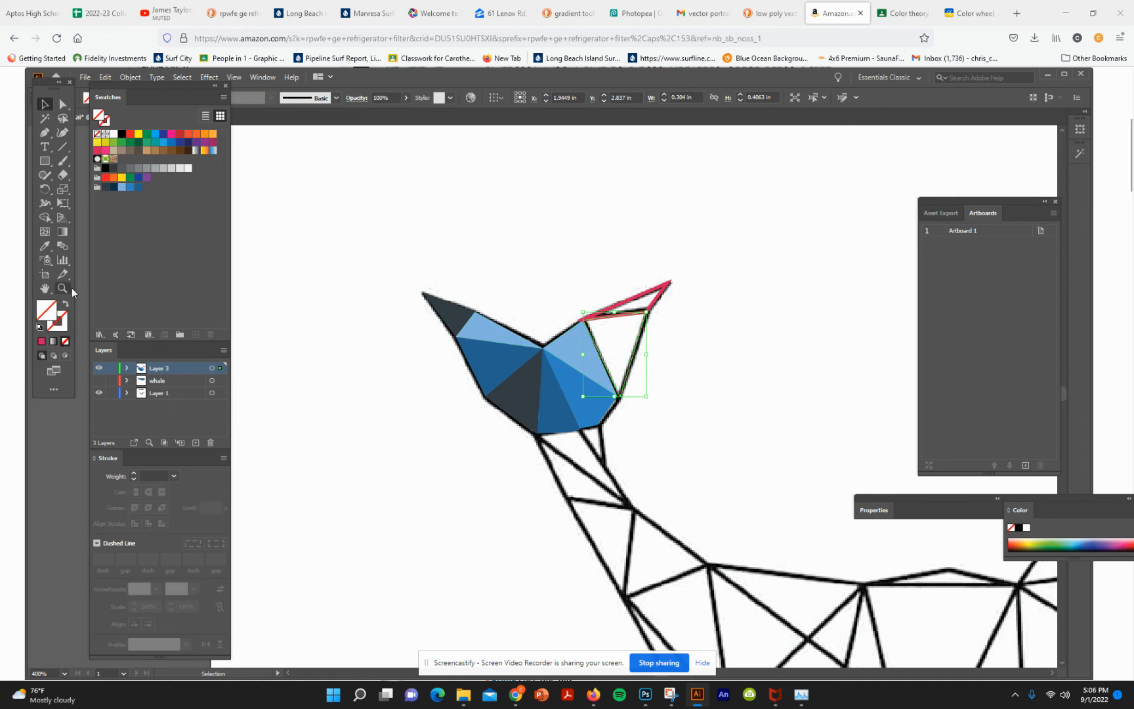
left_click(113, 187)
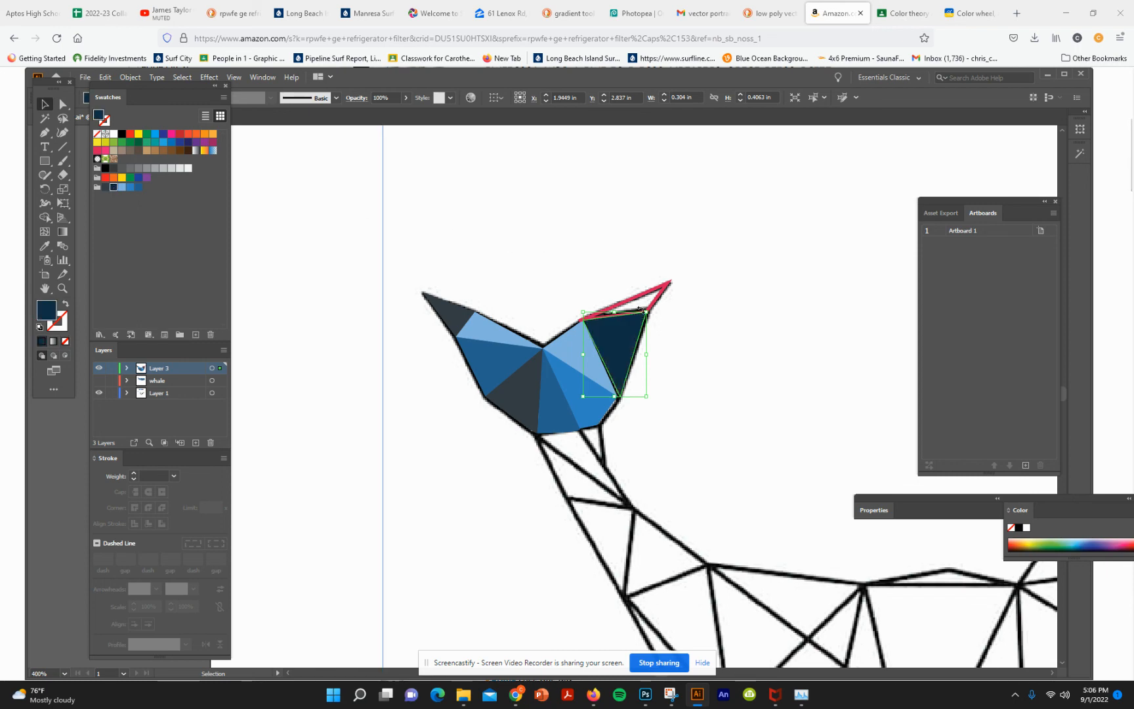
left_click(648, 302)
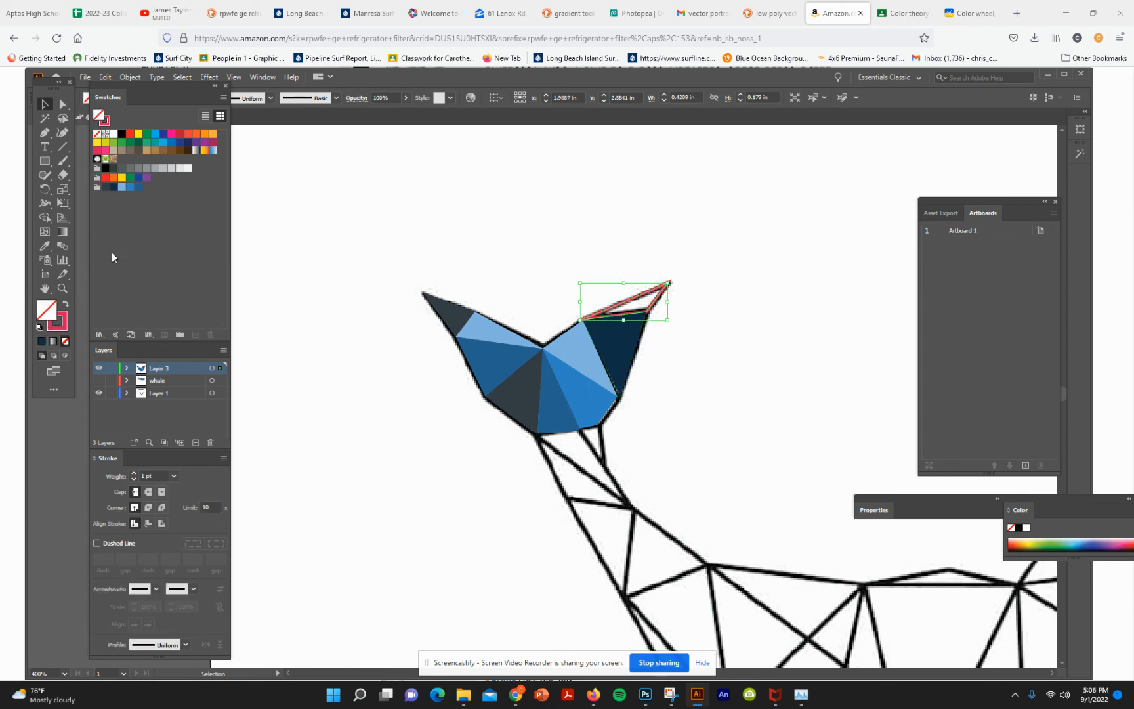
left_click(65, 341)
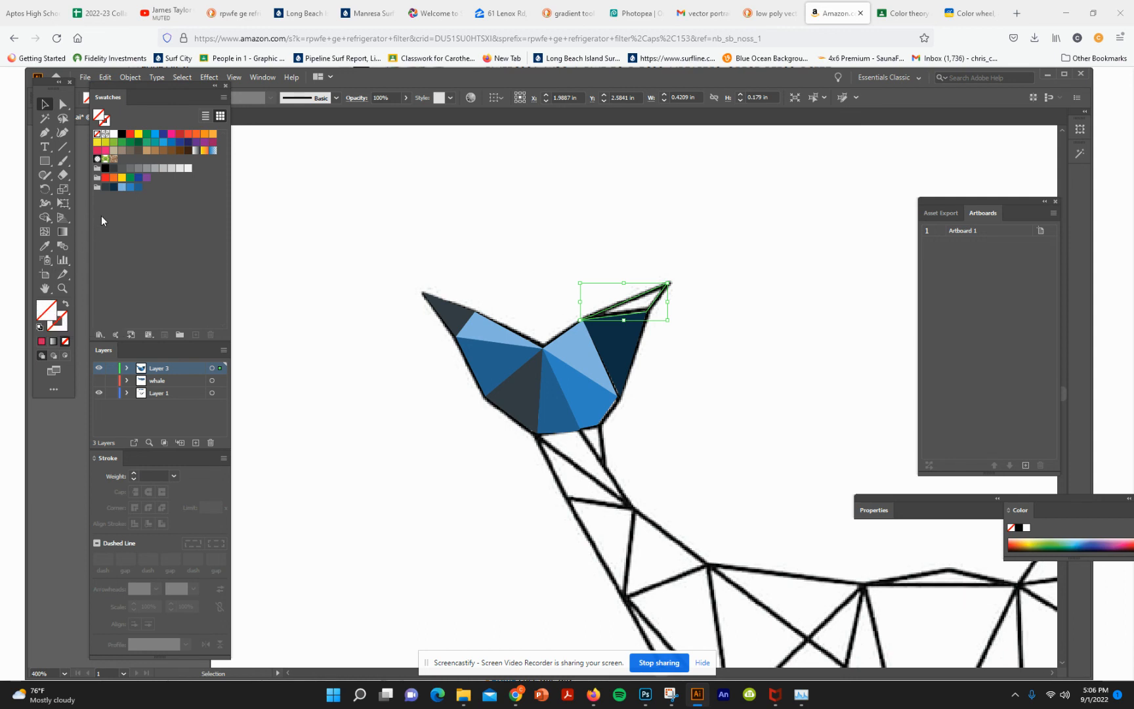
left_click(104, 187)
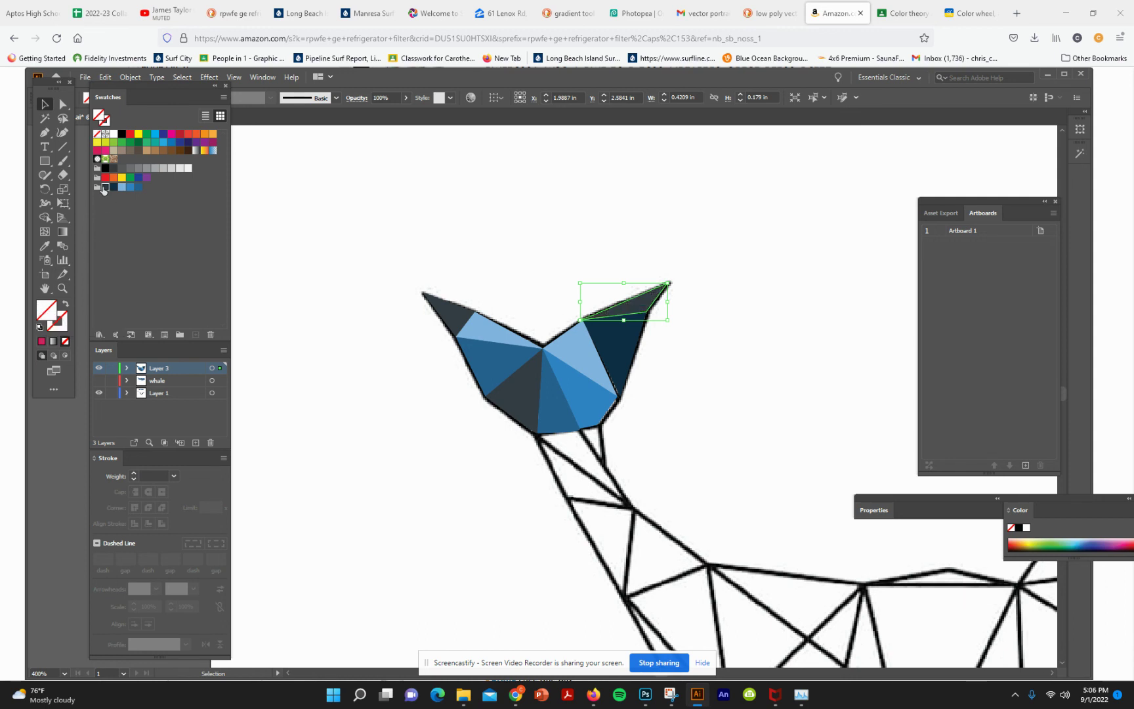
left_click(275, 384)
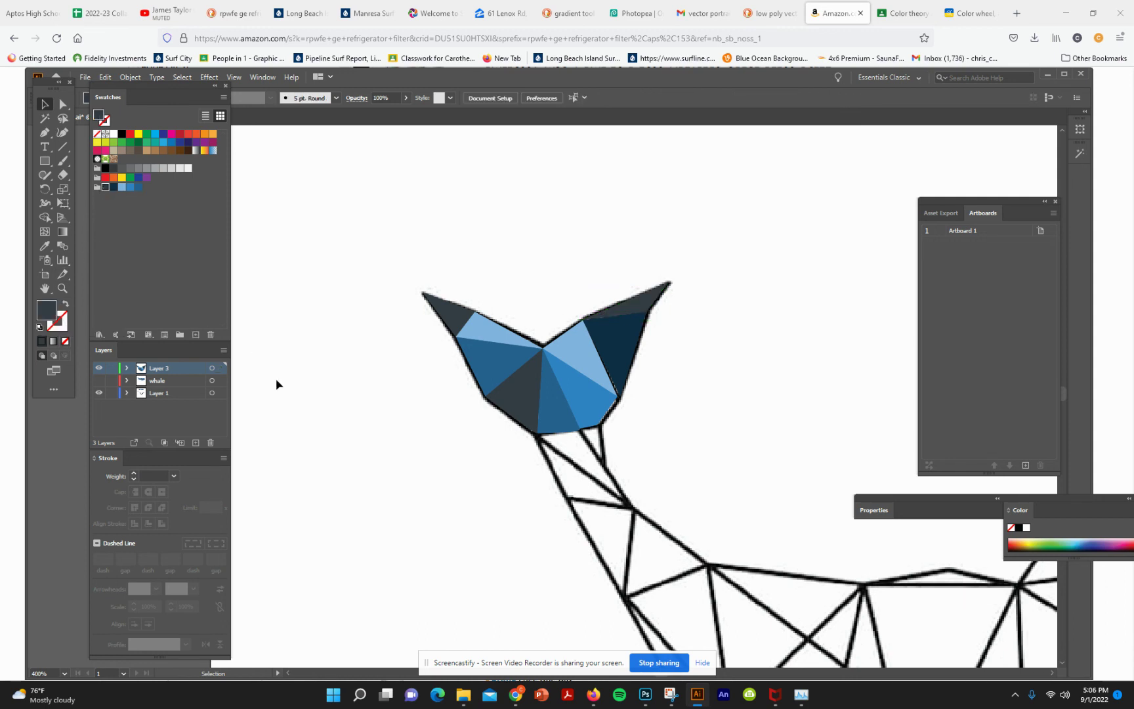
Zoom out to 150%, show the coloured whale layer and hide Layer 1's outline and palette
left_click(62, 290)
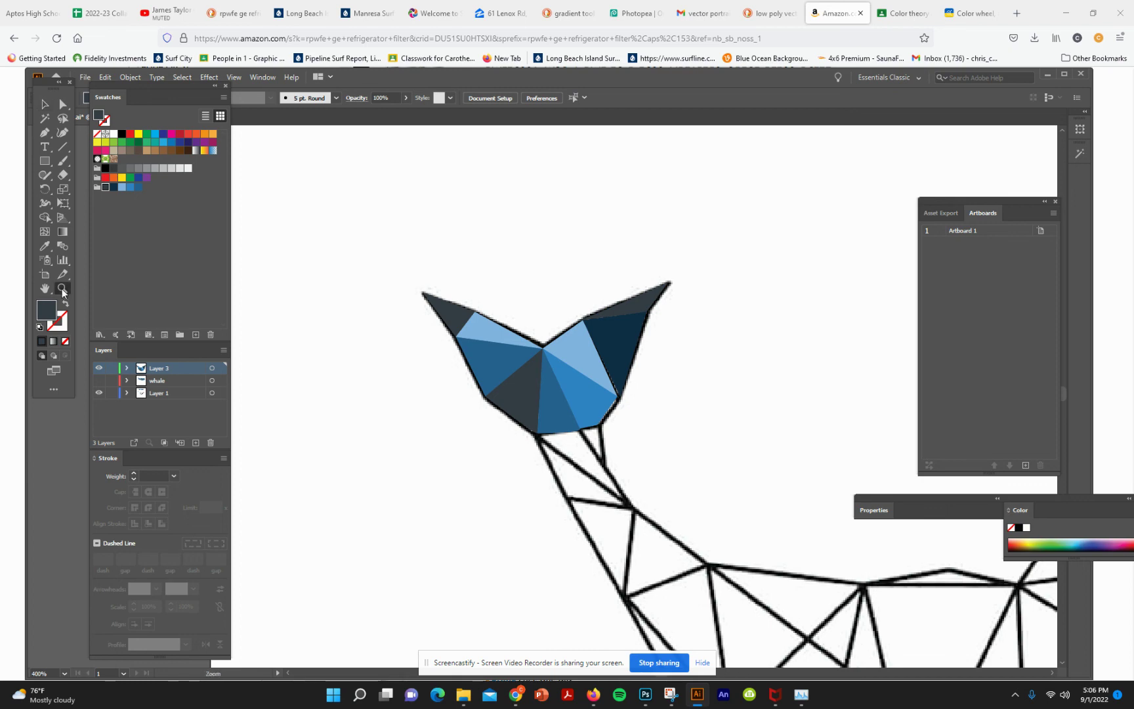
left_click(766, 514, "alt")
left_click(715, 466, "alt")
left_click(638, 425, "alt")
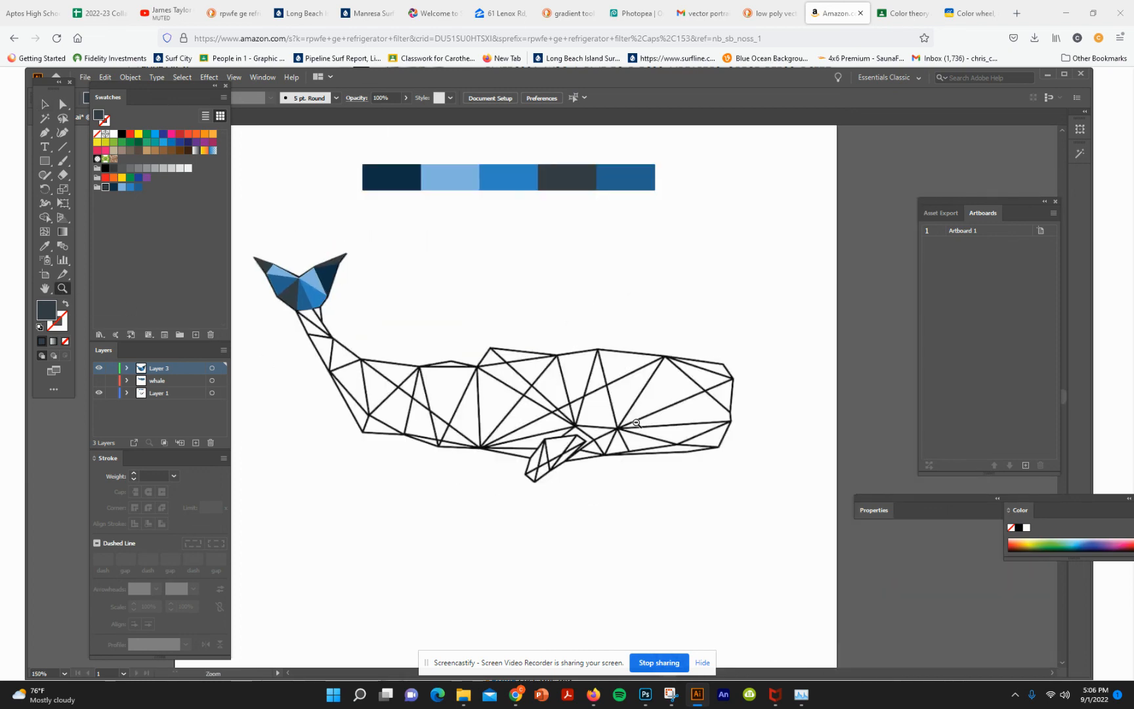
left_click(100, 381)
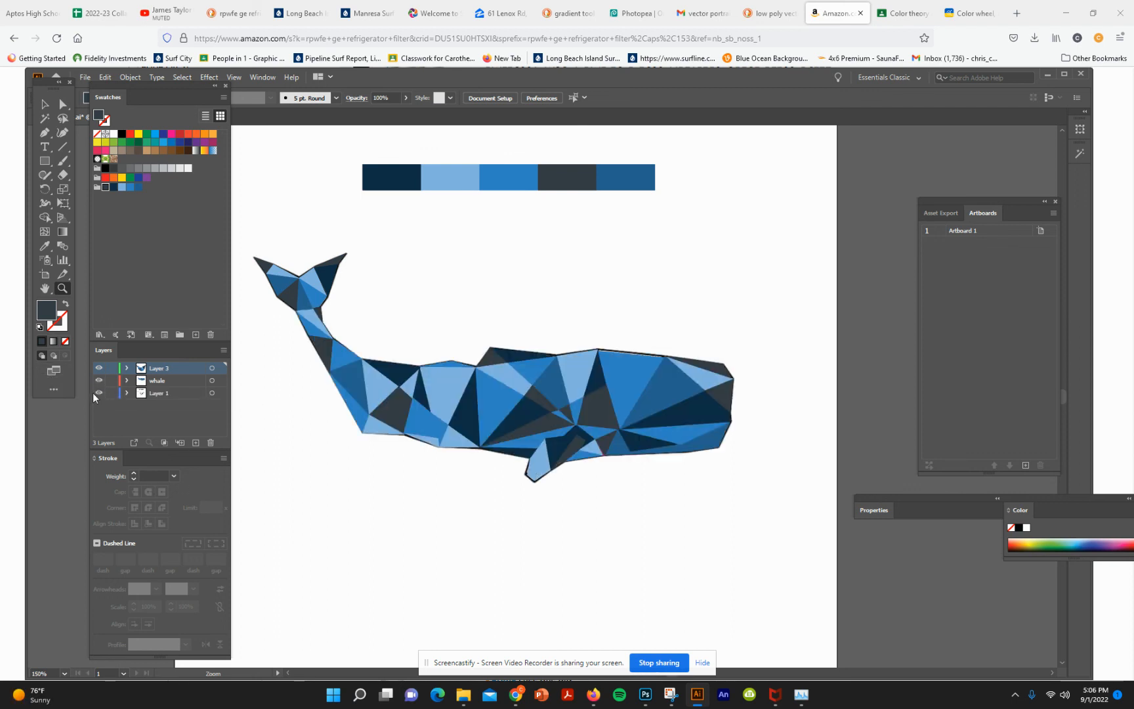
left_click(98, 392)
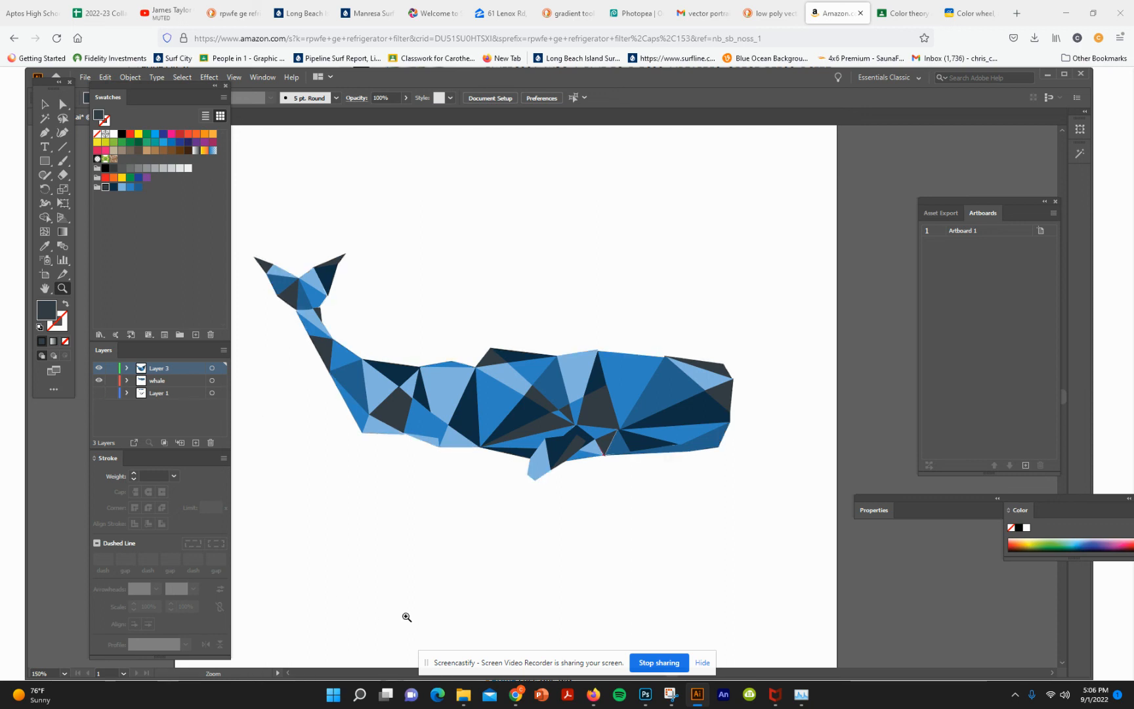